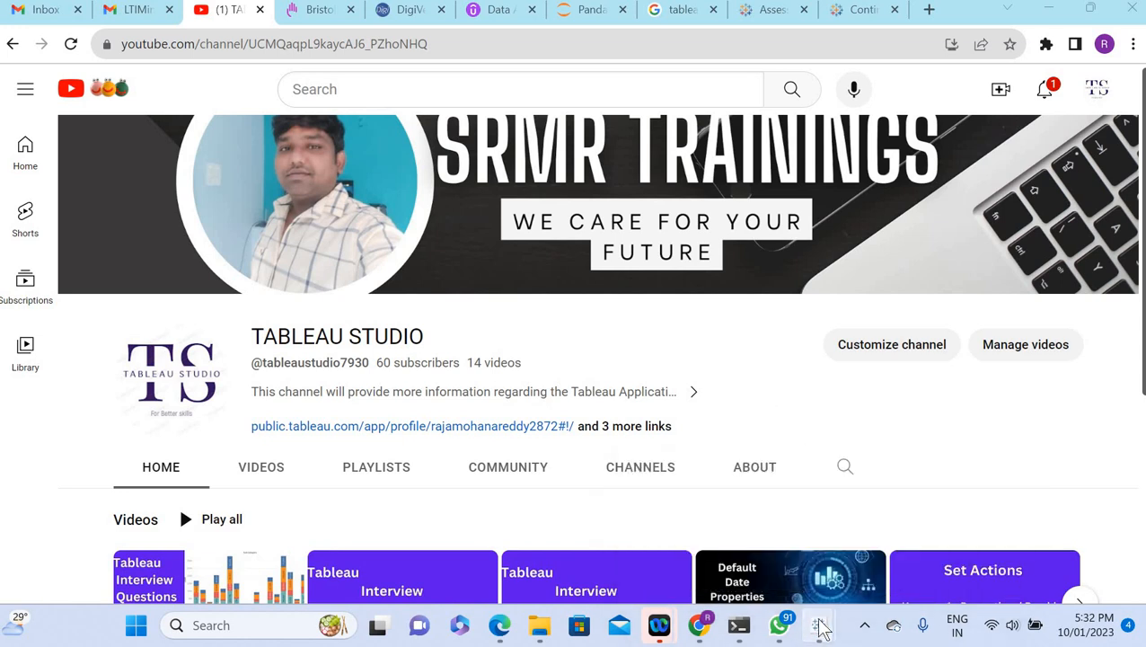
Step: Switch to the Book2 workbook in Tableau Public and widen the month column of the Question sheet's table
mouse_move(820, 628)
click(952, 528)
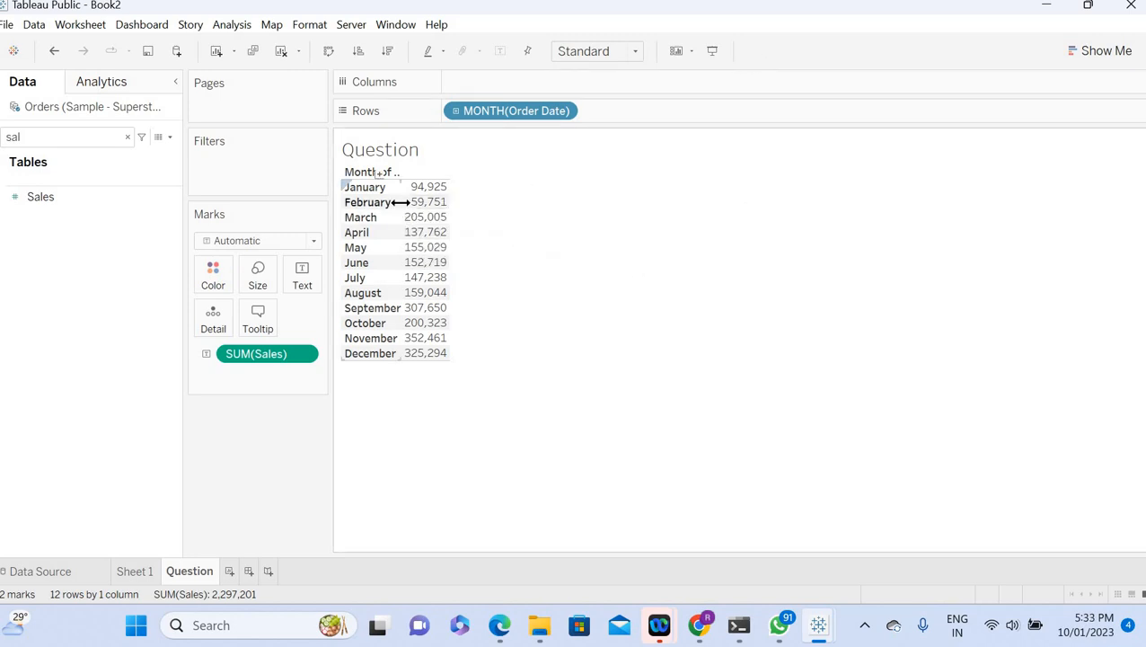
mouse_move(405, 209)
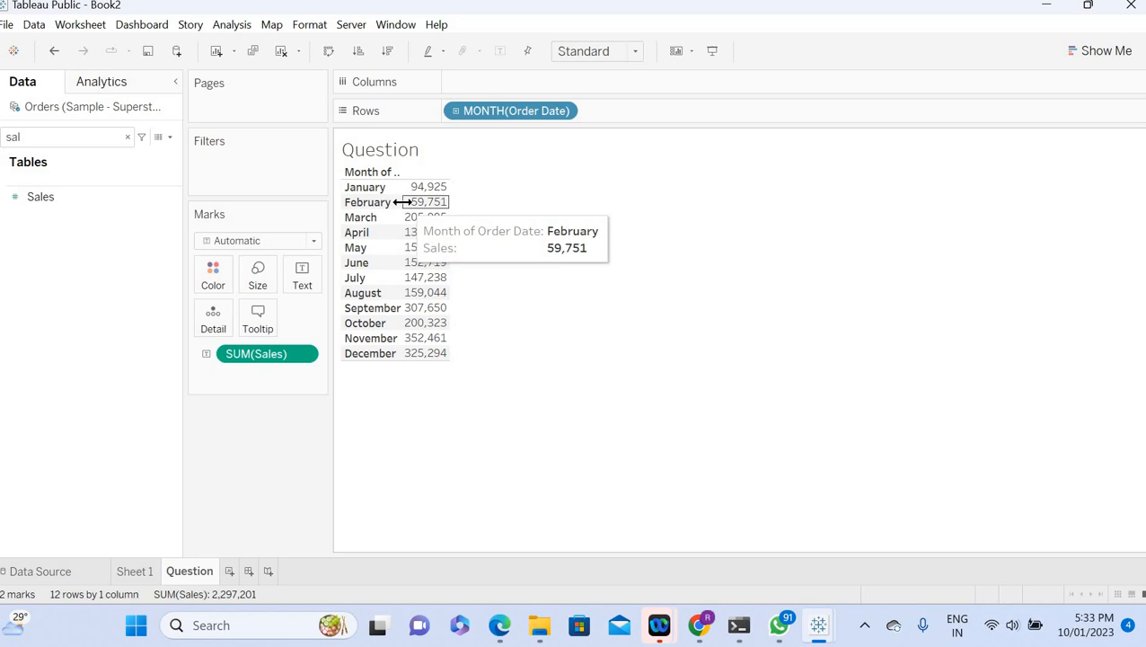
drag(401, 203, 510, 191)
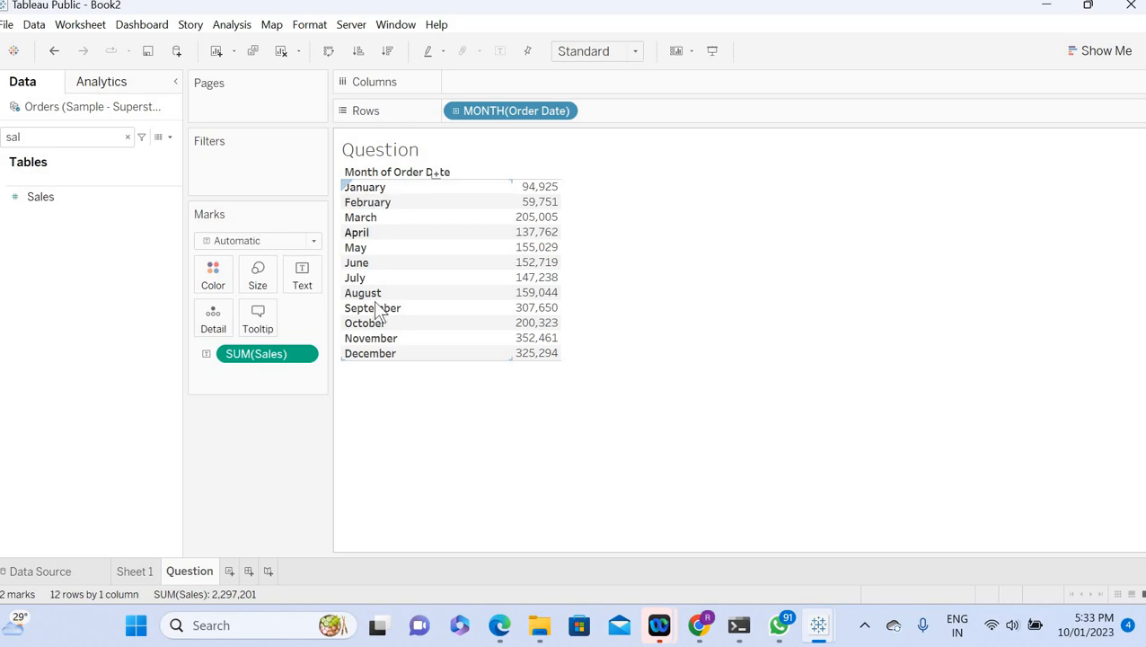
Step: Highlight the January and March rows in the monthly sales table to examine them
click(379, 191)
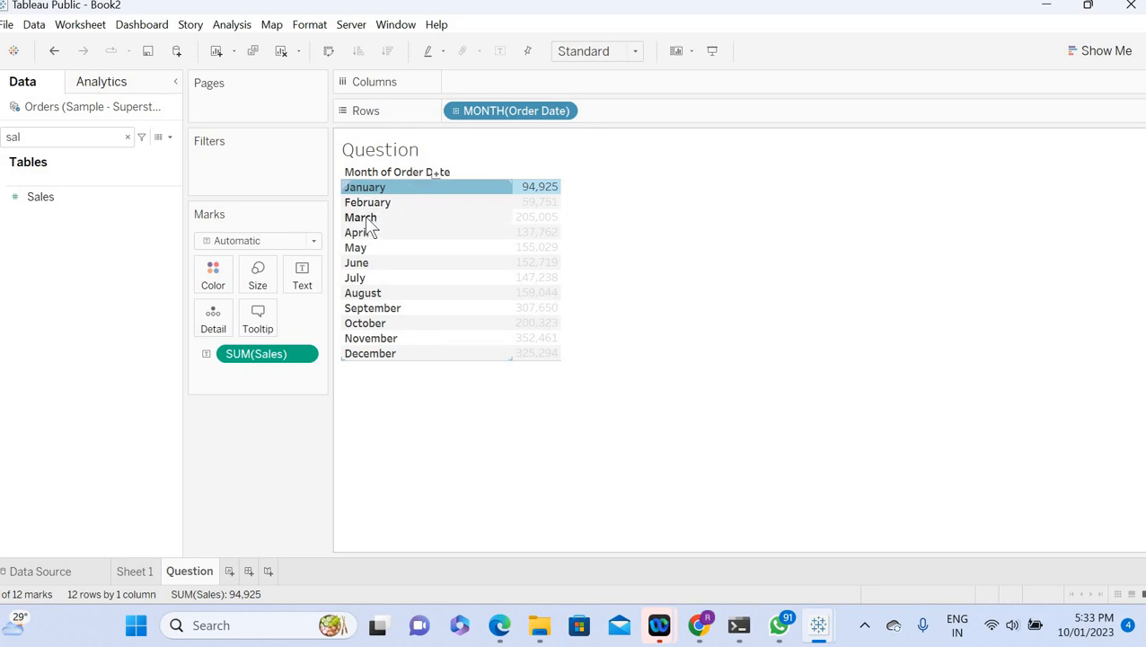
click(363, 217)
click(365, 222)
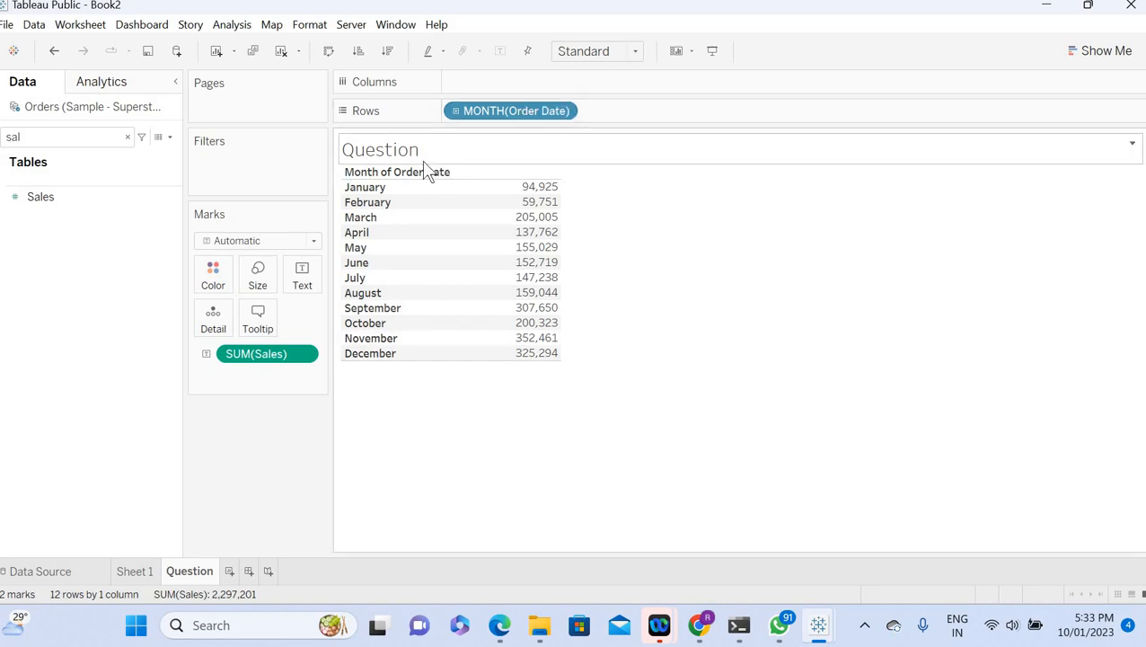
Step: Create a new worksheet and clear the search text from the field list
click(229, 571)
click(74, 138)
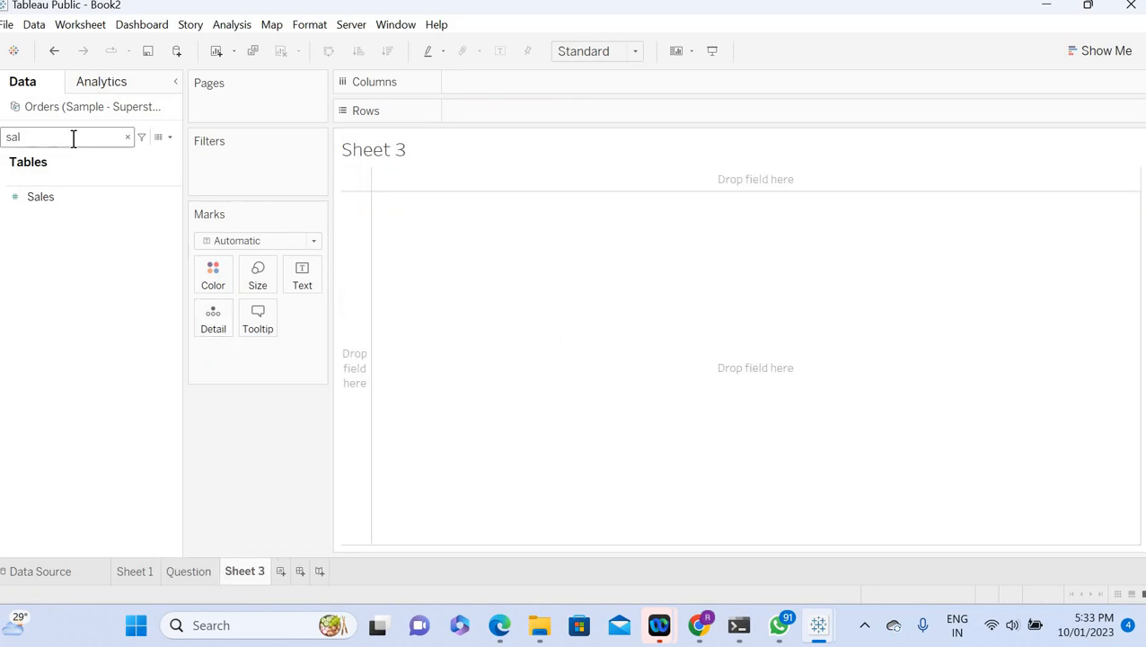
click(127, 136)
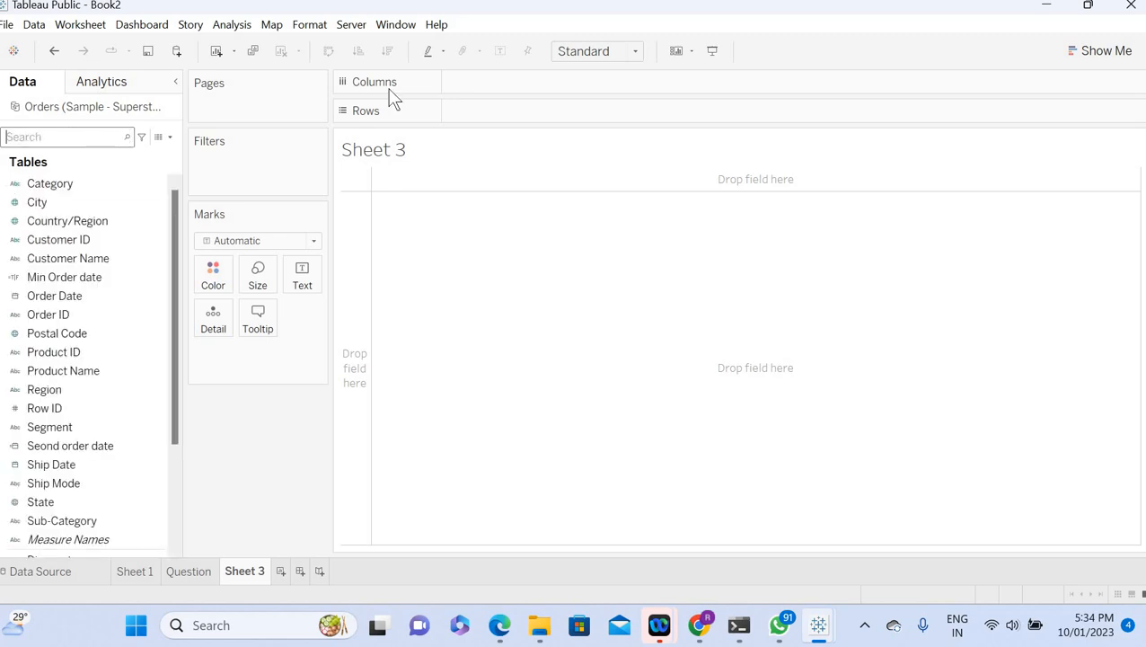
Step: Add the ad hoc calculation MIN(0) to Rows
double_click(486, 108)
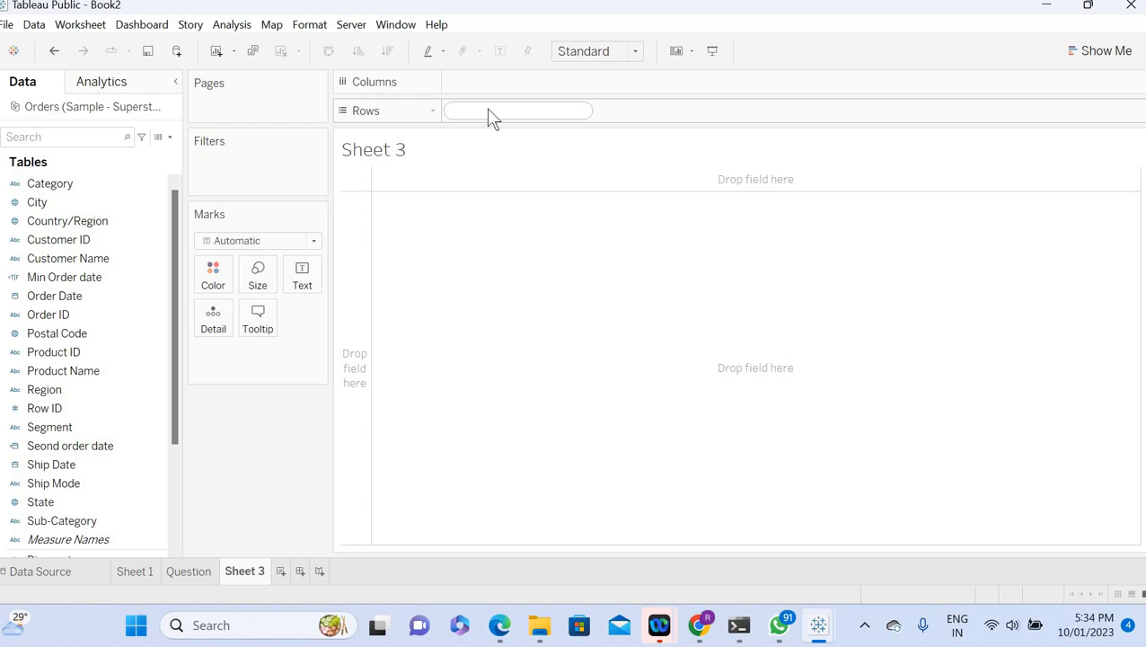
text(min)
key(Return)
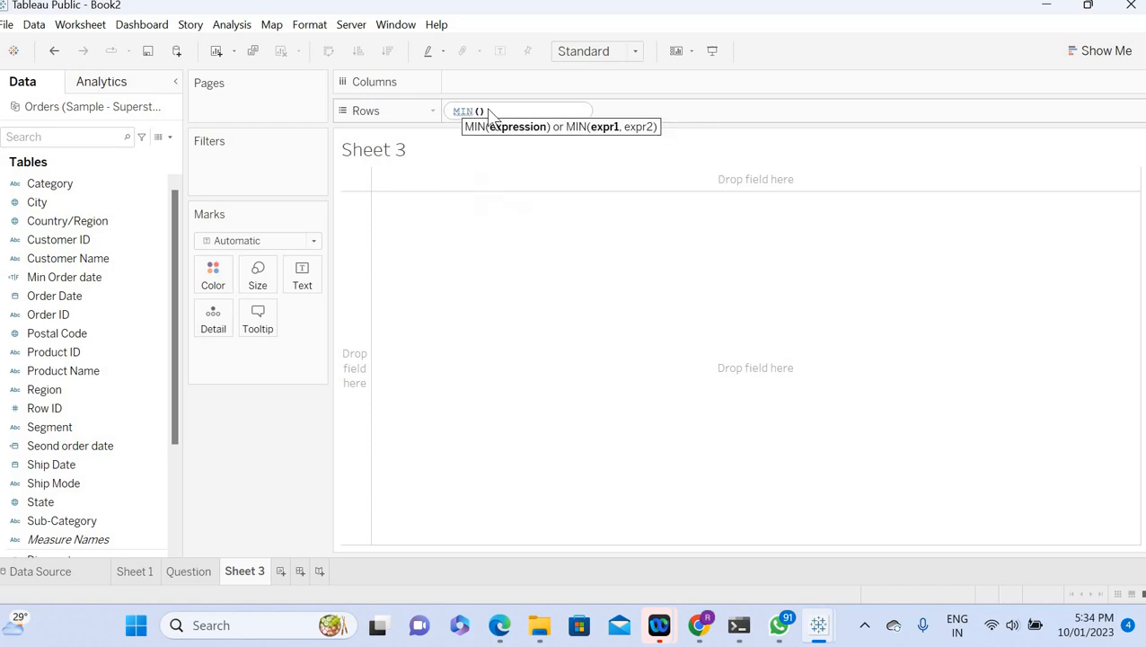
text(0)
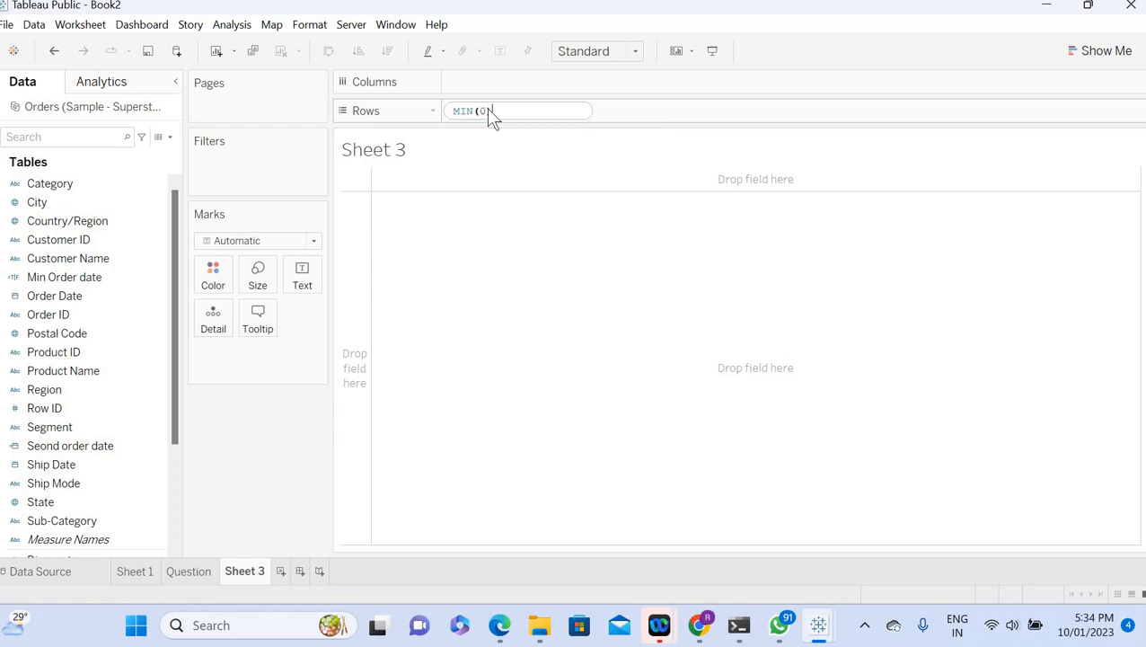
key(Return)
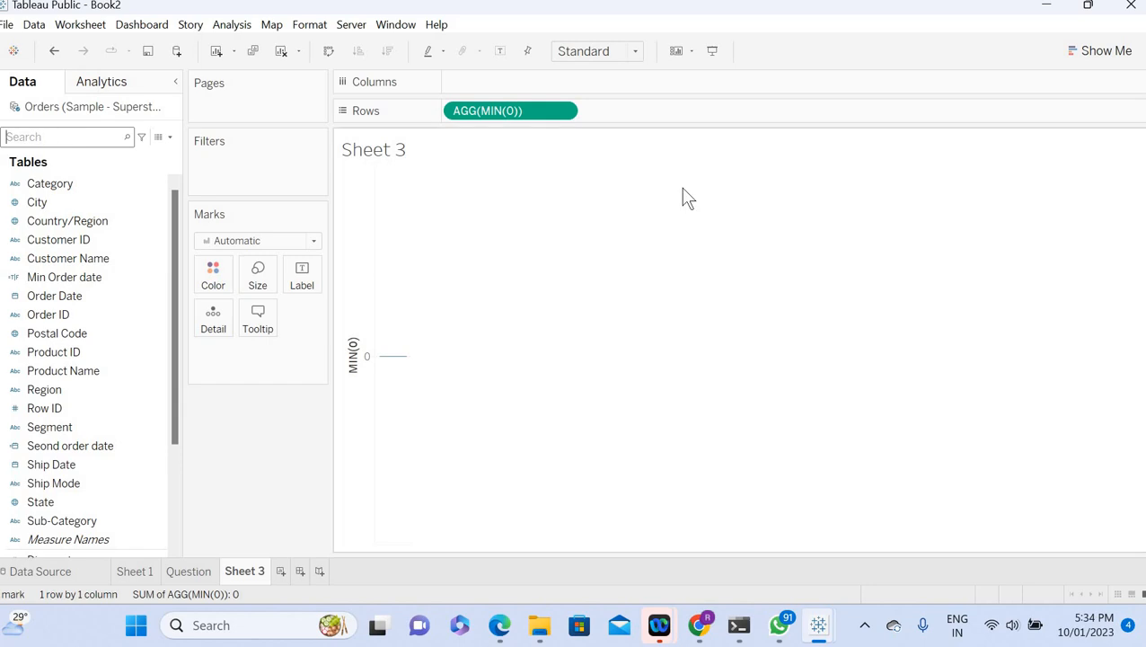
Step: Filter the data fields by the text "order"
click(21, 136)
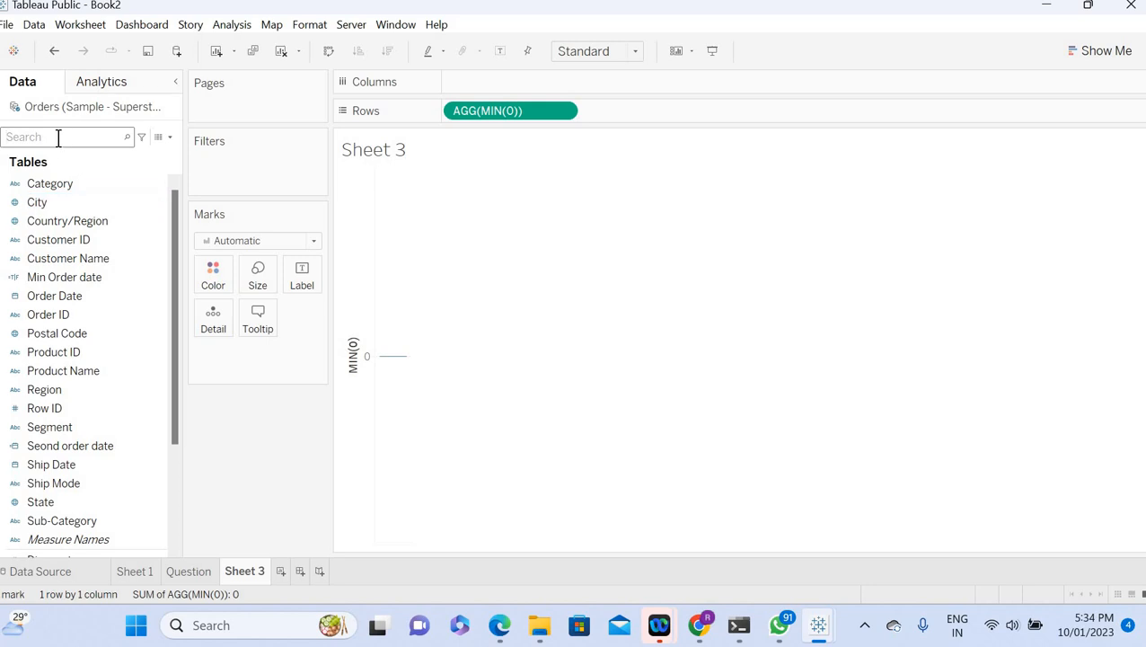
text(order)
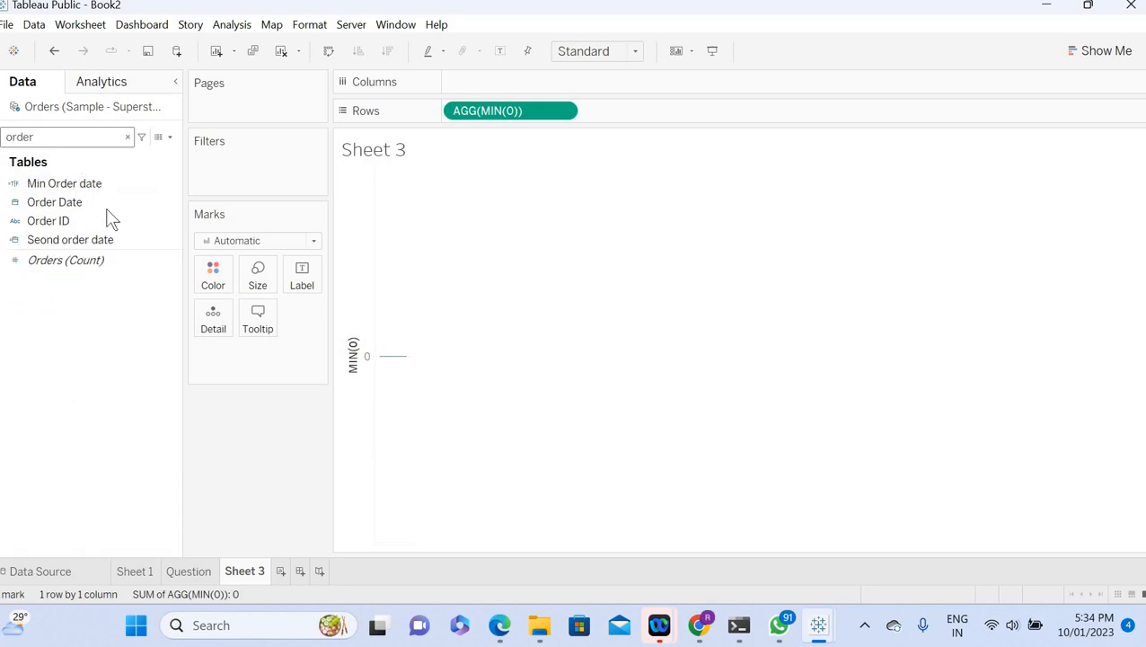
click(168, 206)
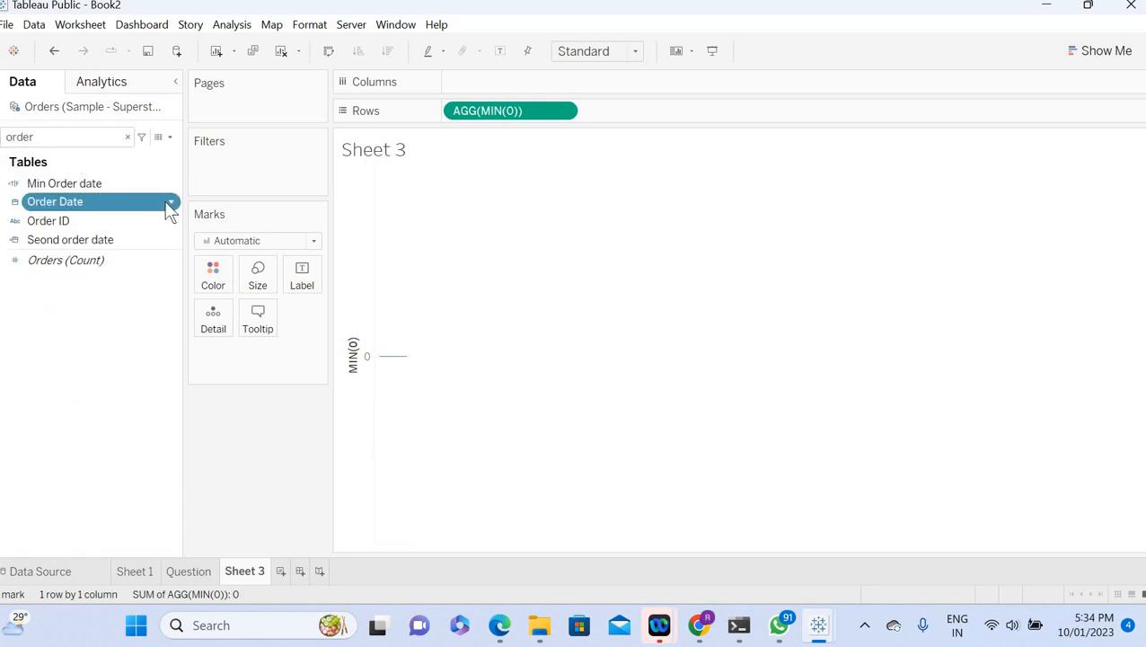
click(166, 197)
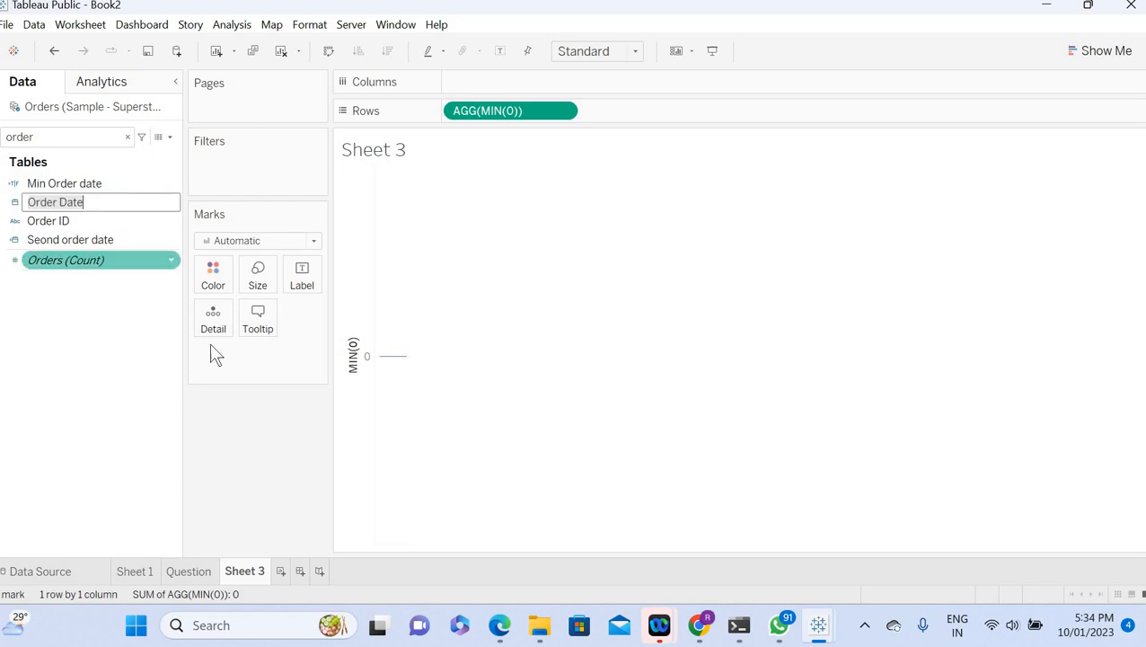
click(222, 404)
Step: Create a calculated field based on Order Date and name it Months
right_click(167, 199)
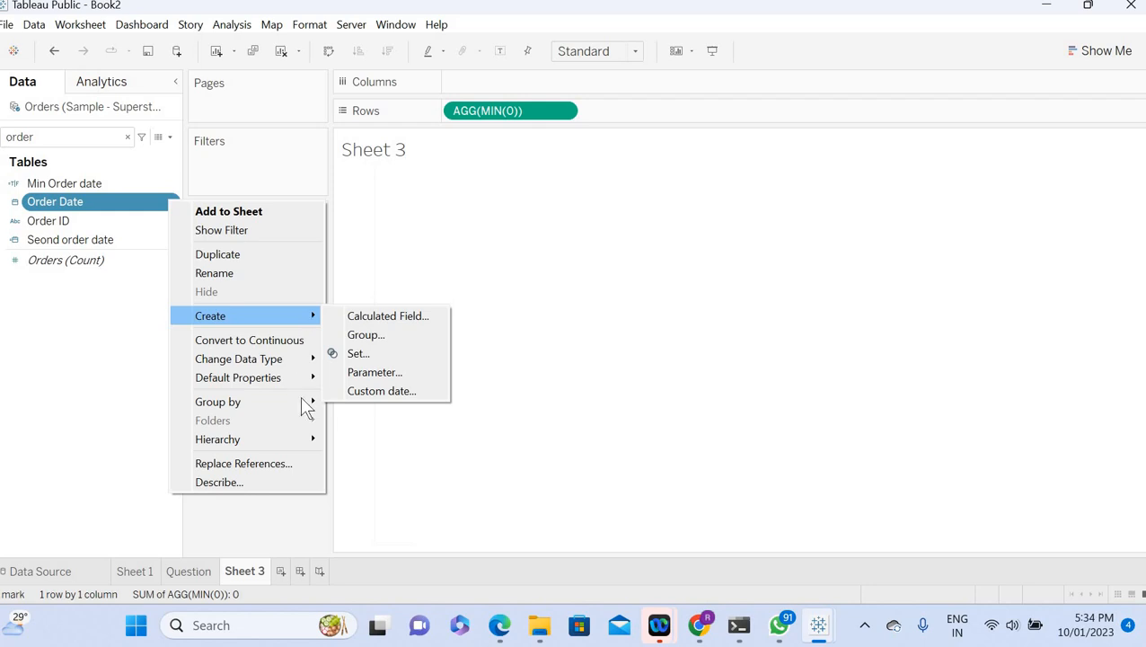
mouse_move(305, 378)
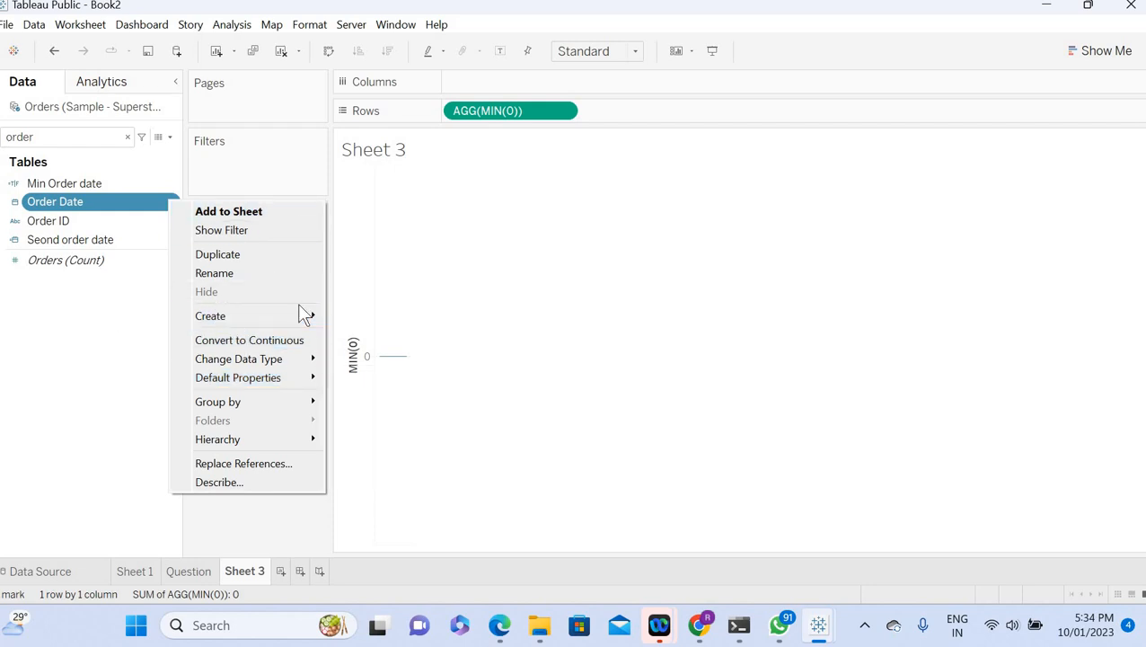
mouse_move(308, 322)
click(382, 318)
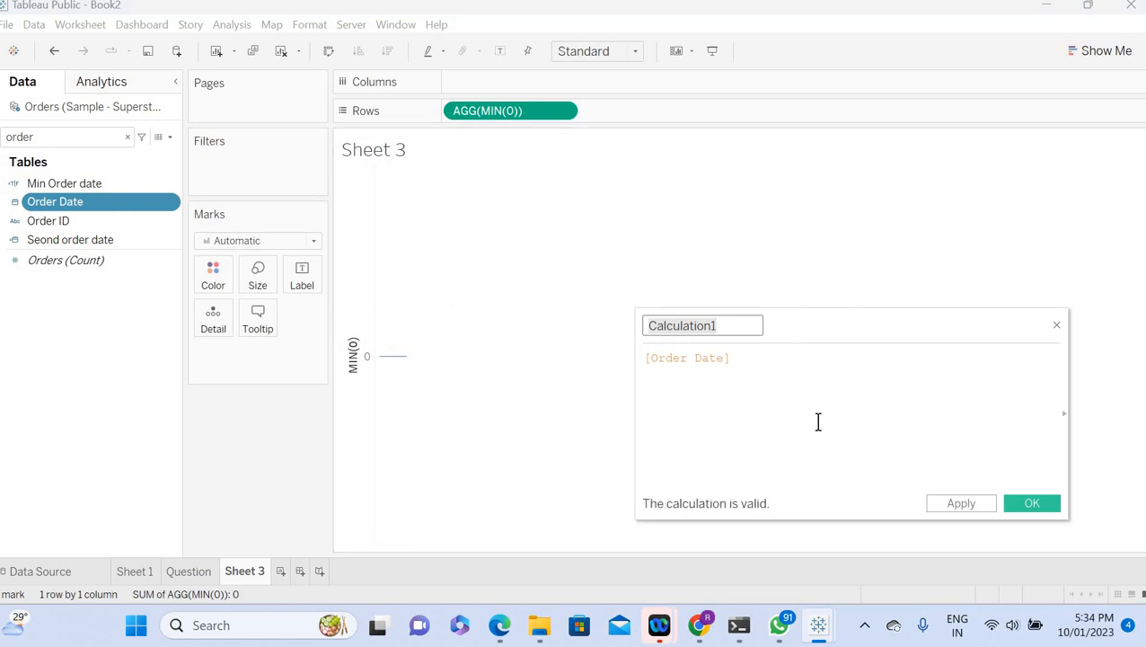
text(Months)
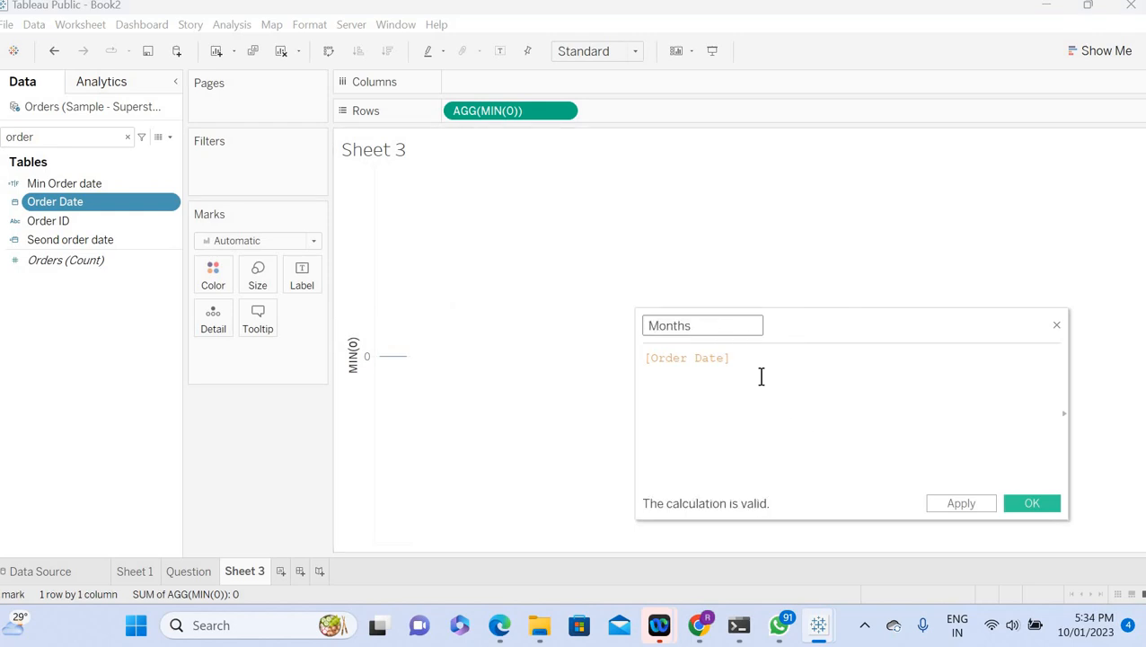
Step: Insert the DATENAME function in front of [Order Date] in the Months formula
drag(755, 360, 560, 333)
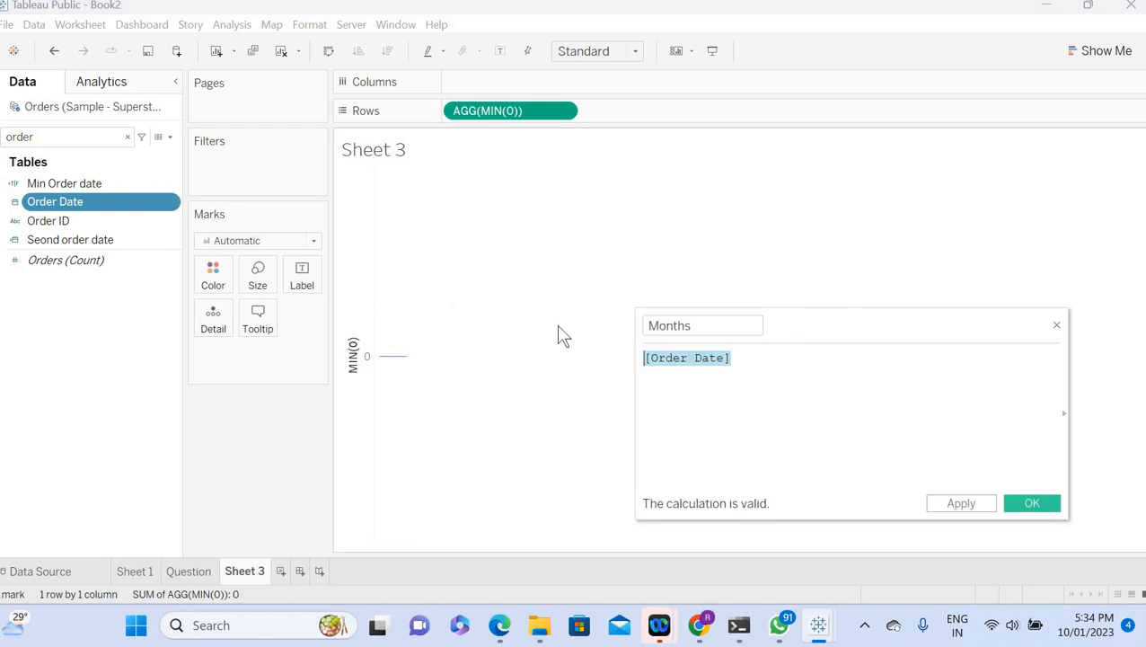
click(750, 360)
key(Home)
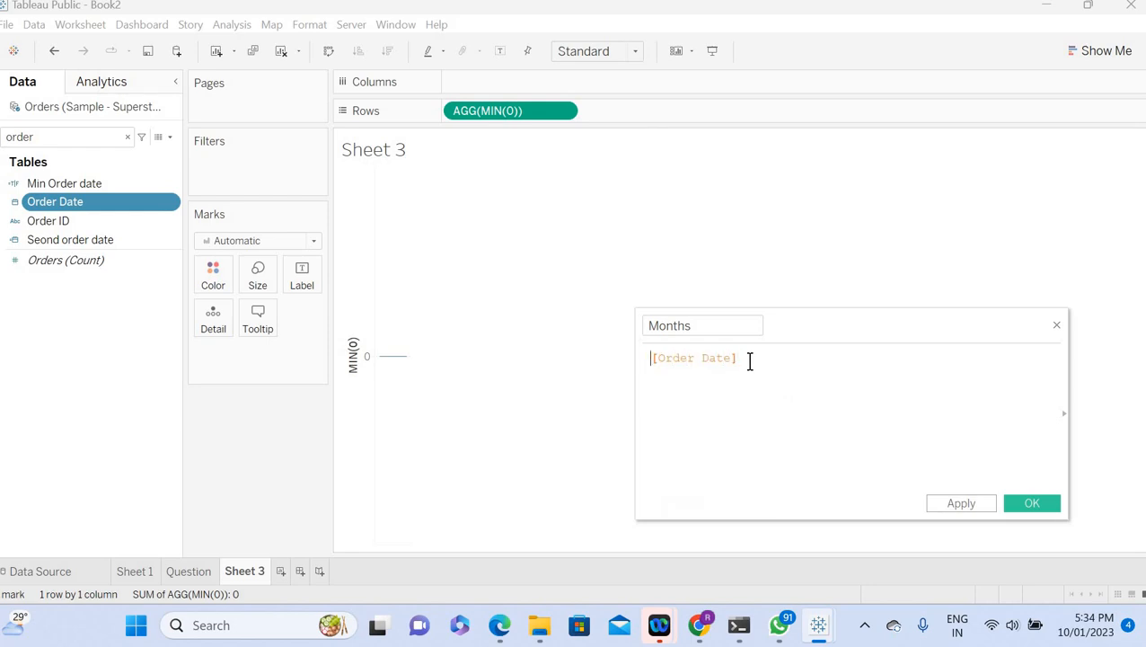
text(date)
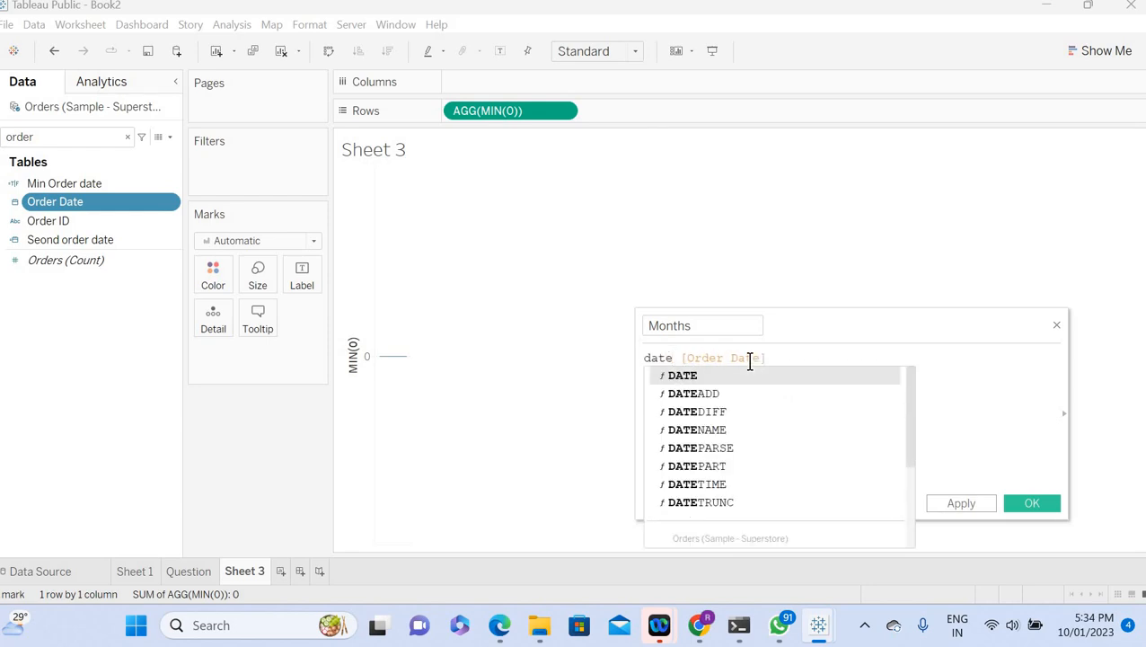
key(Down)
key(Down)
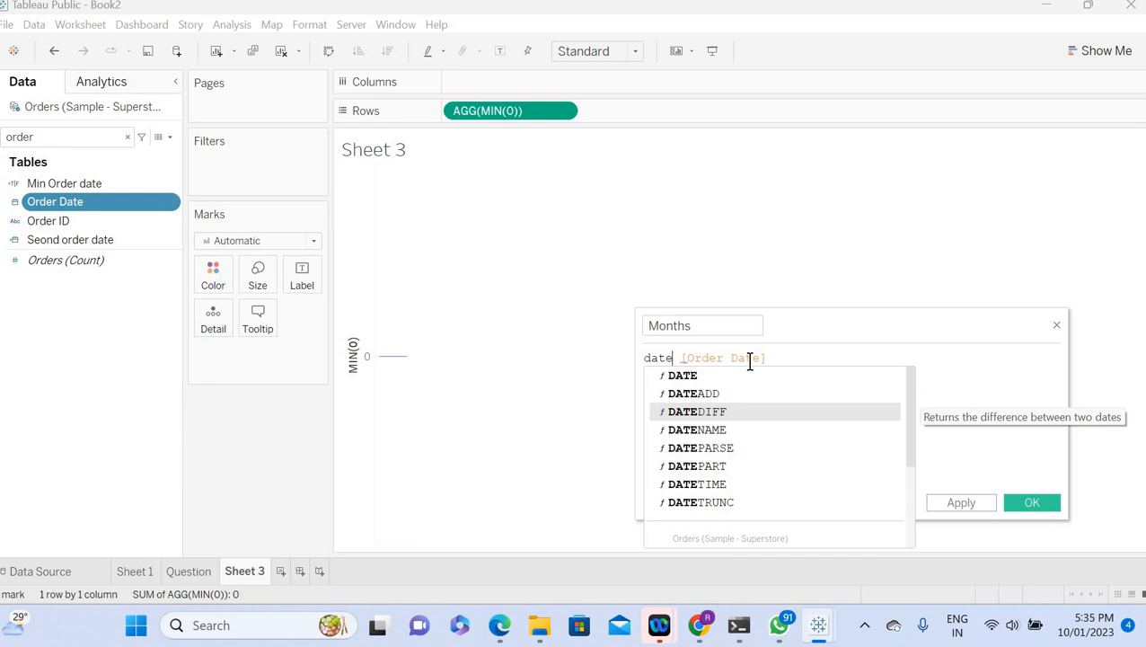
key(Down)
key(Return)
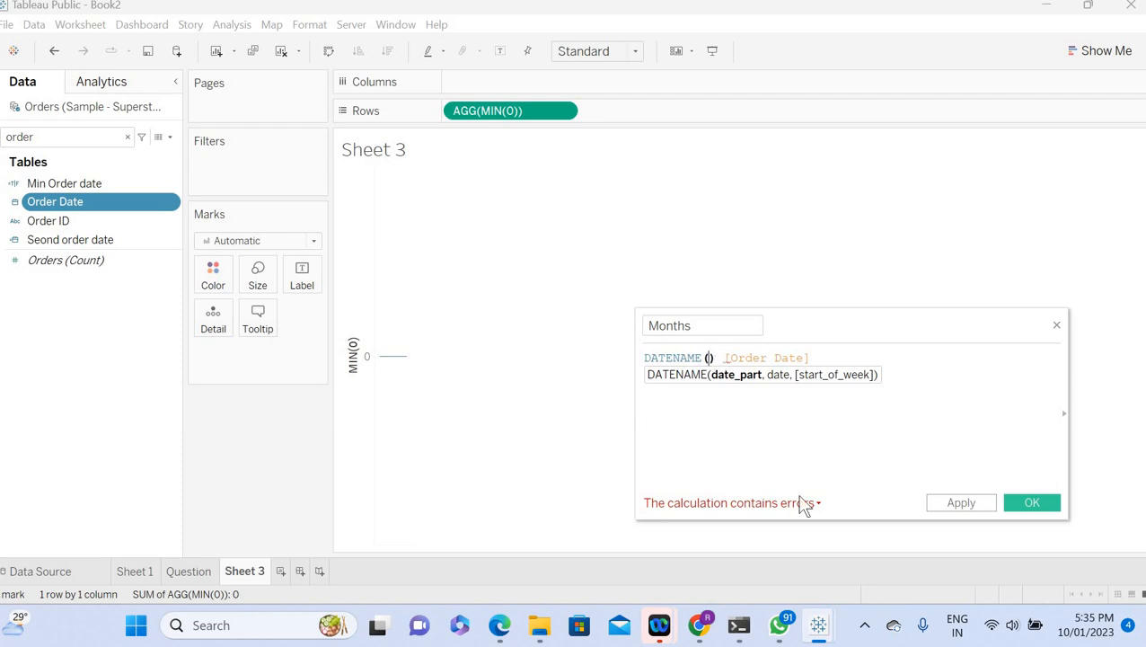
Step: Complete the formula as DATENAME('month', [Order Date]) and save the Months calculated field
text('')
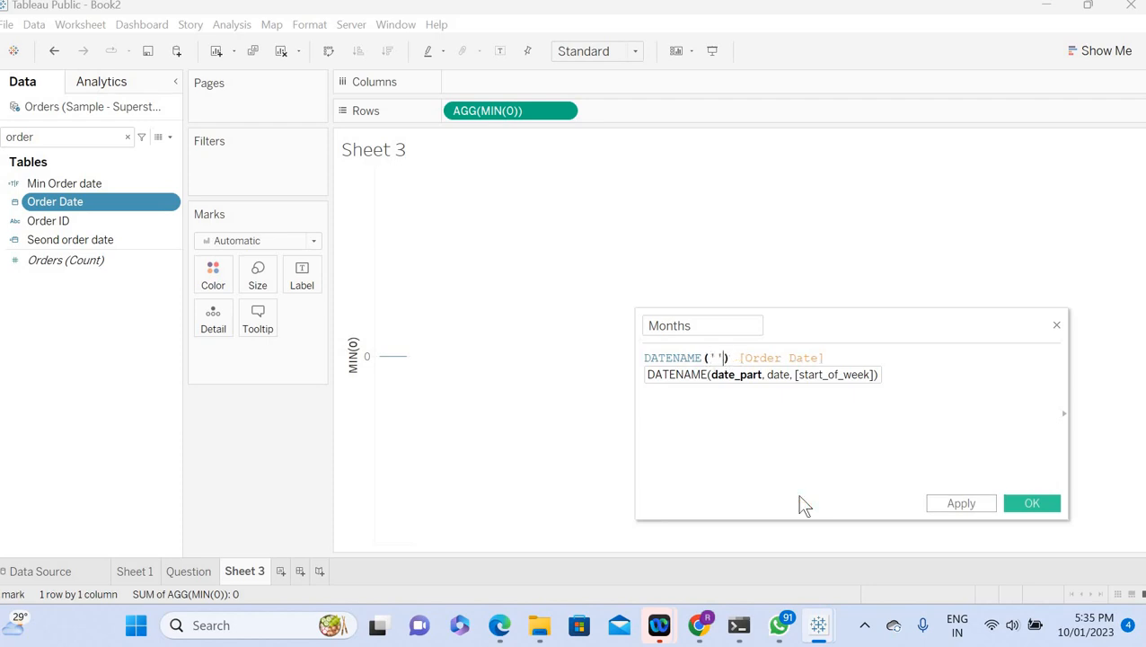
key(Left)
text(month')
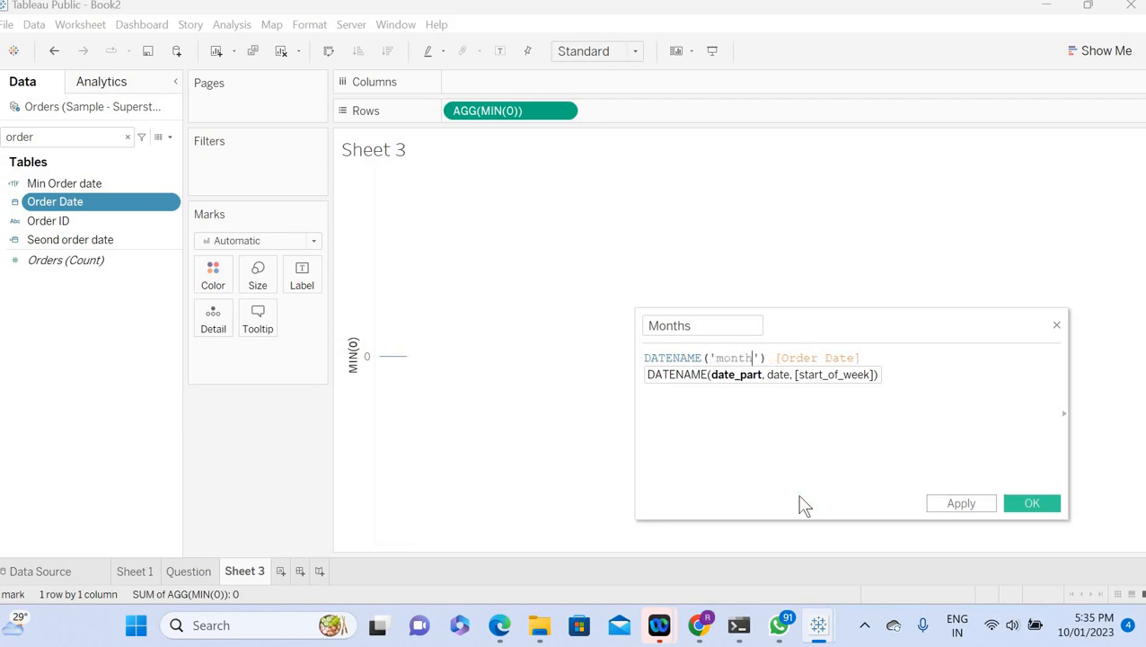
key(Delete)
text(,)
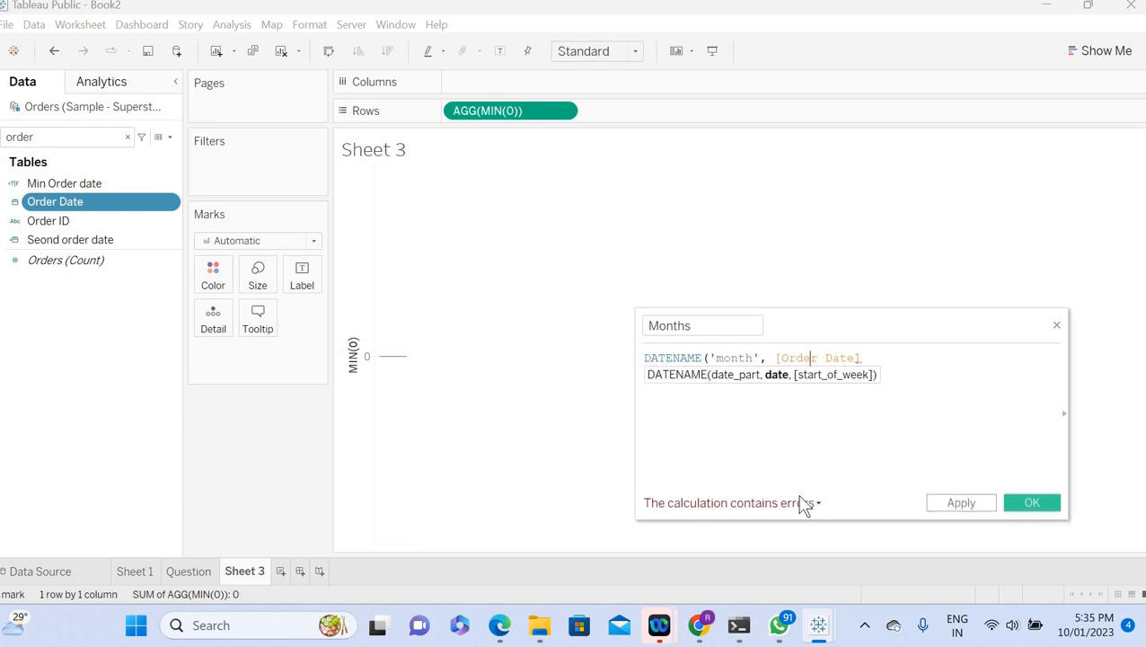
key(End)
text())
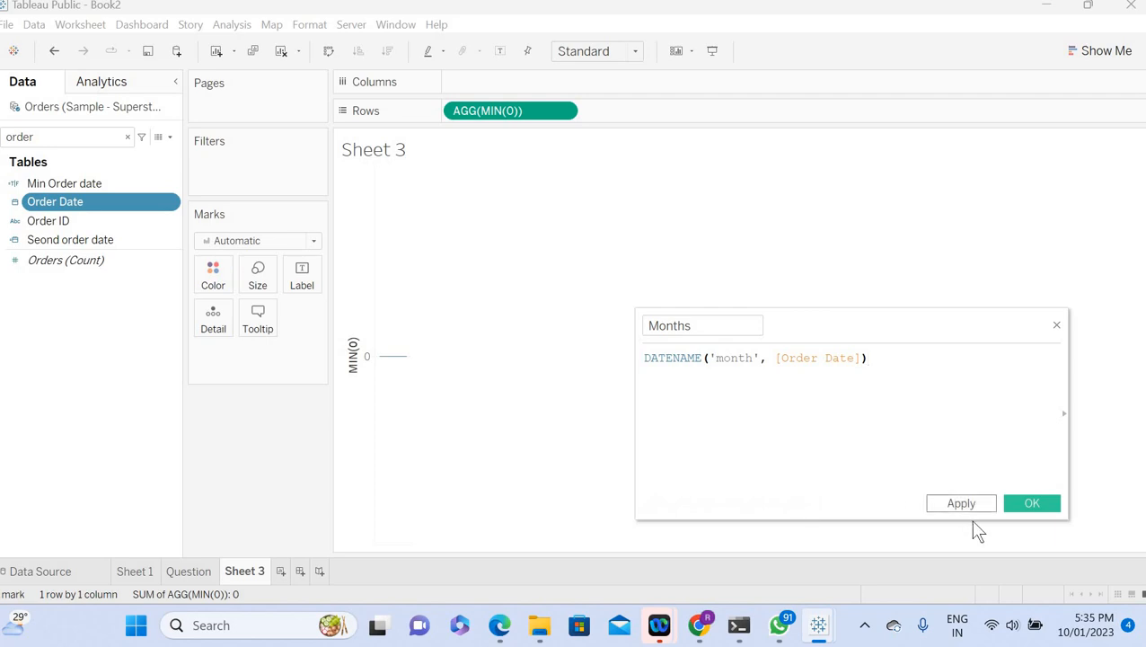
click(954, 505)
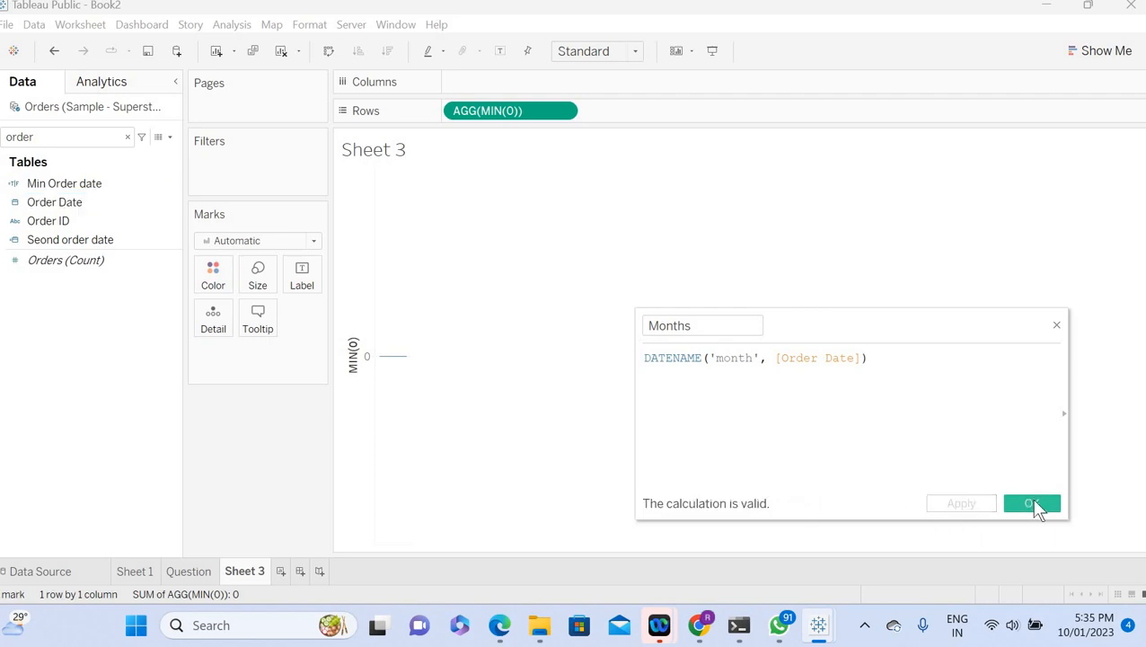
click(1033, 505)
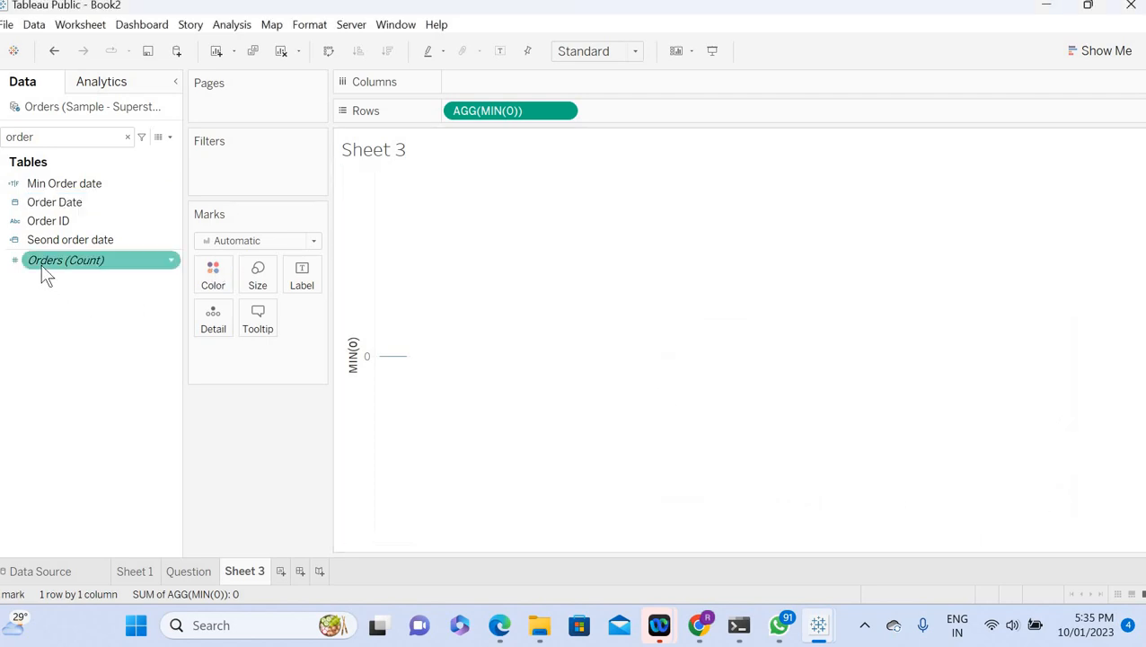
Step: Search the data fields for "mon" and add the Months field to the marks as a label
click(82, 140)
key(BackSpace)
key(BackSpace)
key(BackSpace)
key(BackSpace)
key(BackSpace)
text(mon)
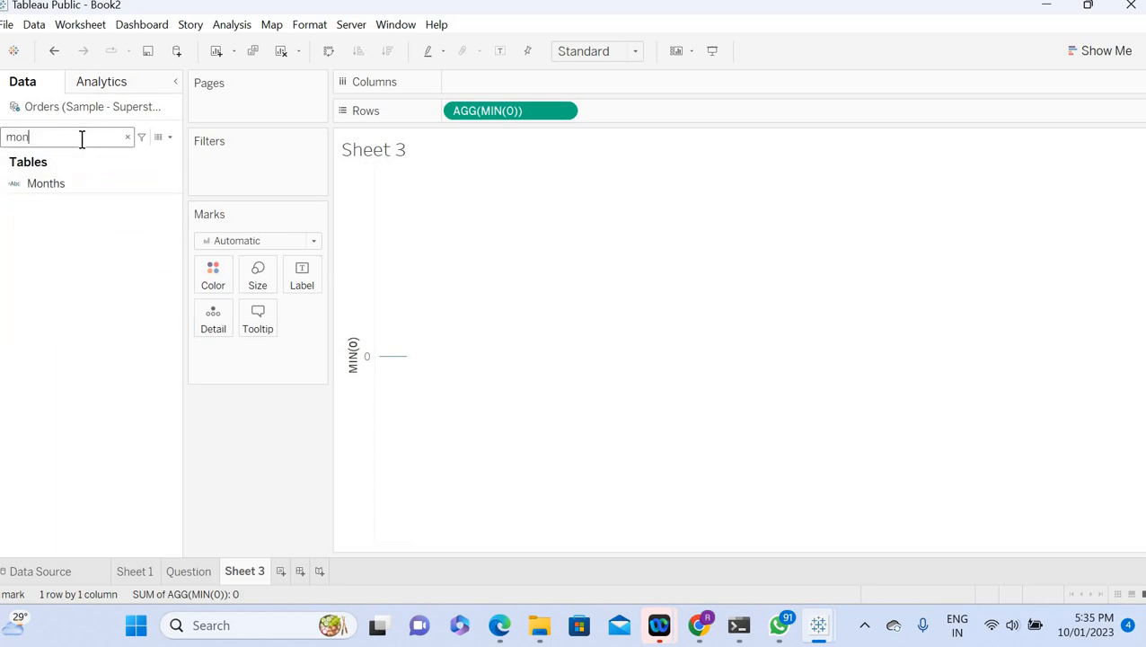
drag(46, 183, 300, 276)
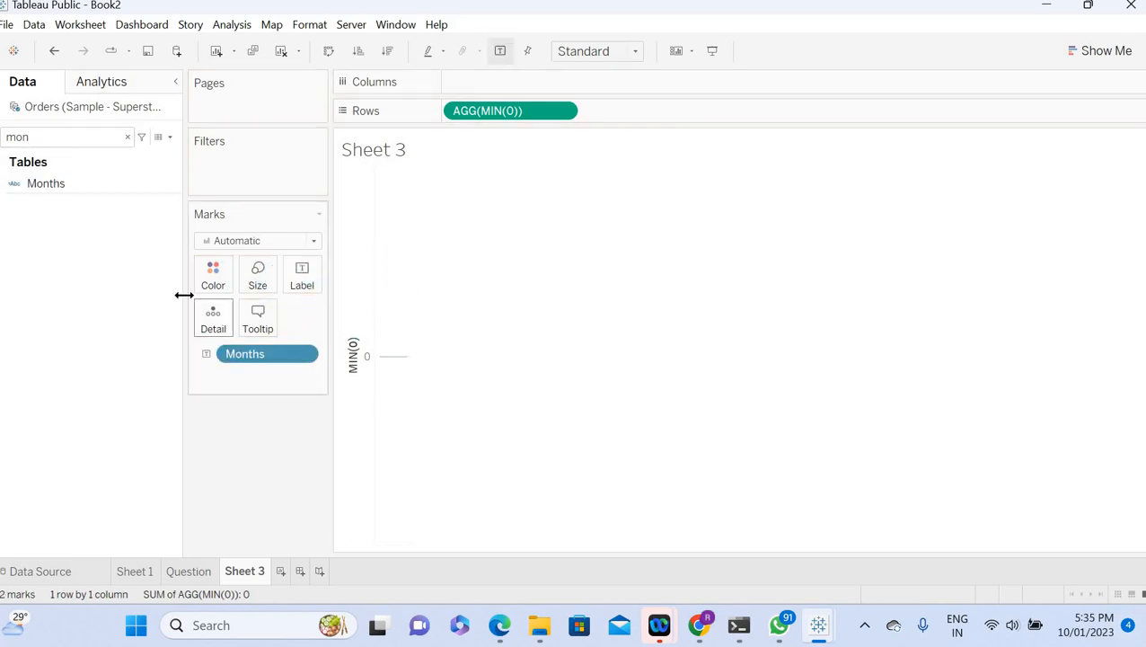
Step: Choose Text as the mark type for the MIN(0) view
click(173, 183)
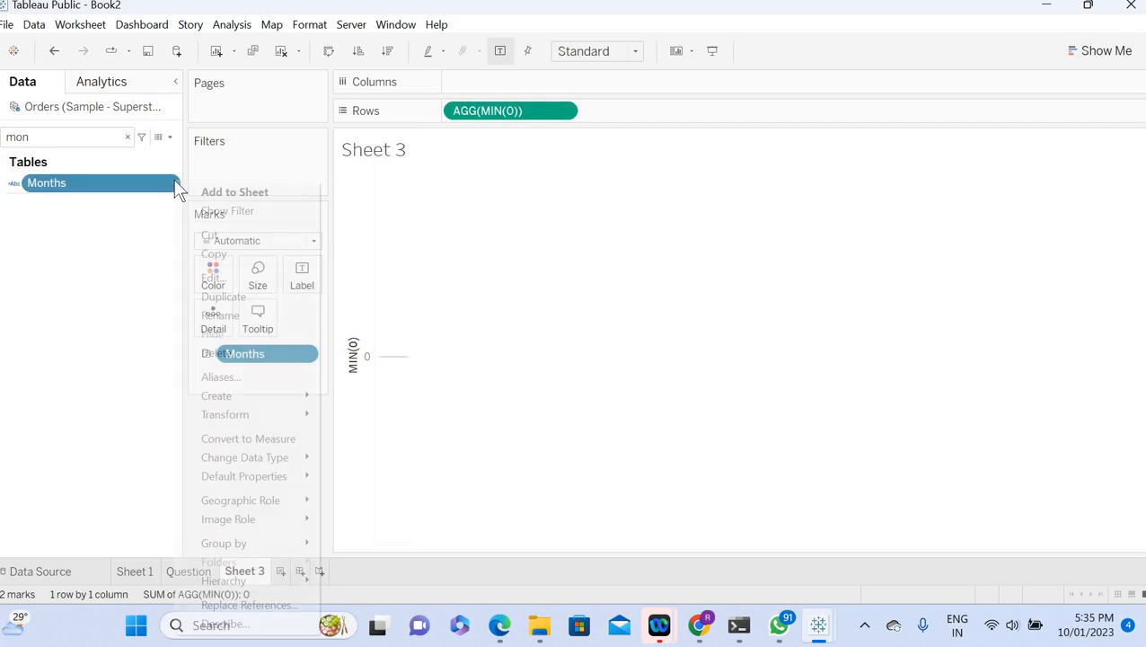
click(124, 342)
click(249, 237)
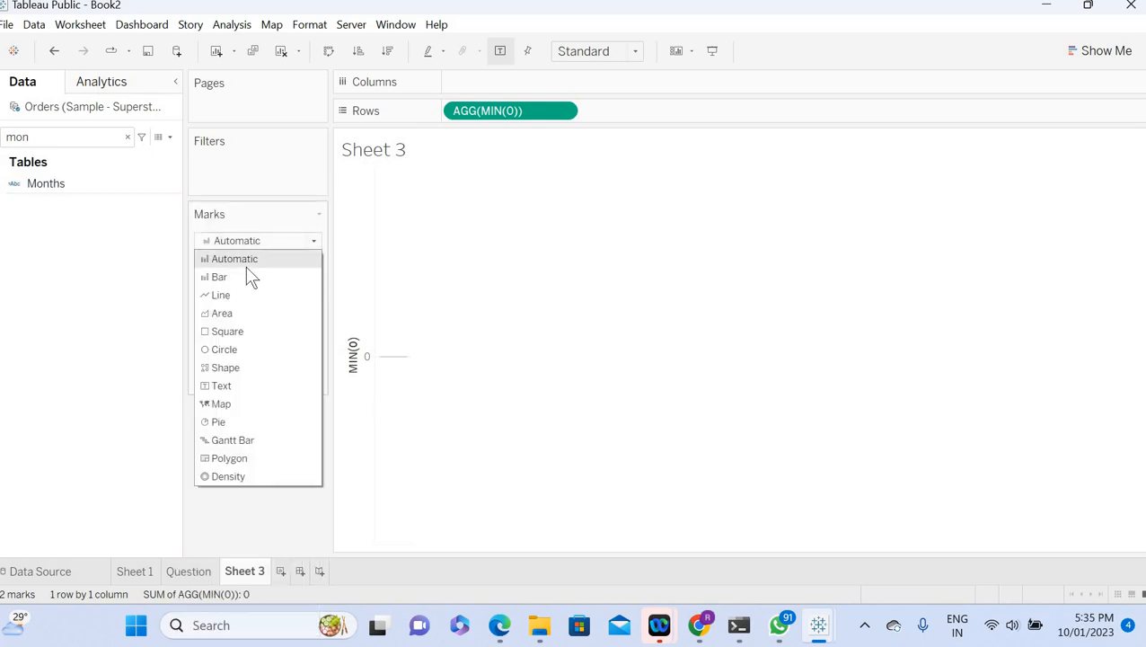
click(232, 386)
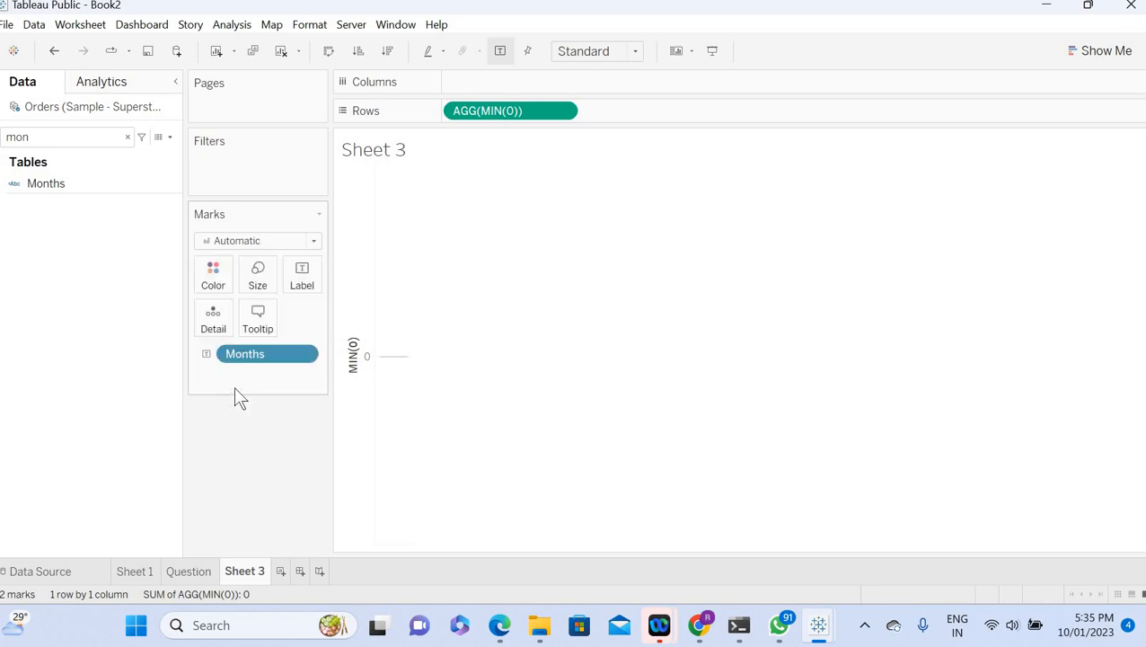
Step: Move MIN(0) from Rows to Columns, and place Months on Rows as well as on the text marks
click(614, 51)
click(598, 71)
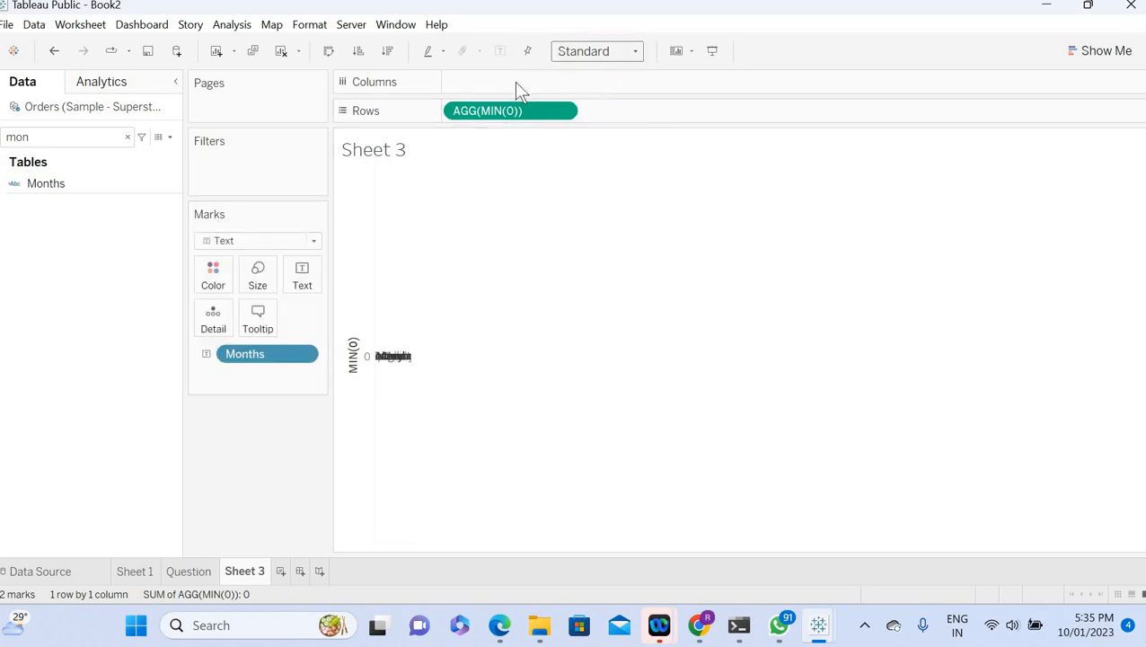
drag(491, 114, 515, 93)
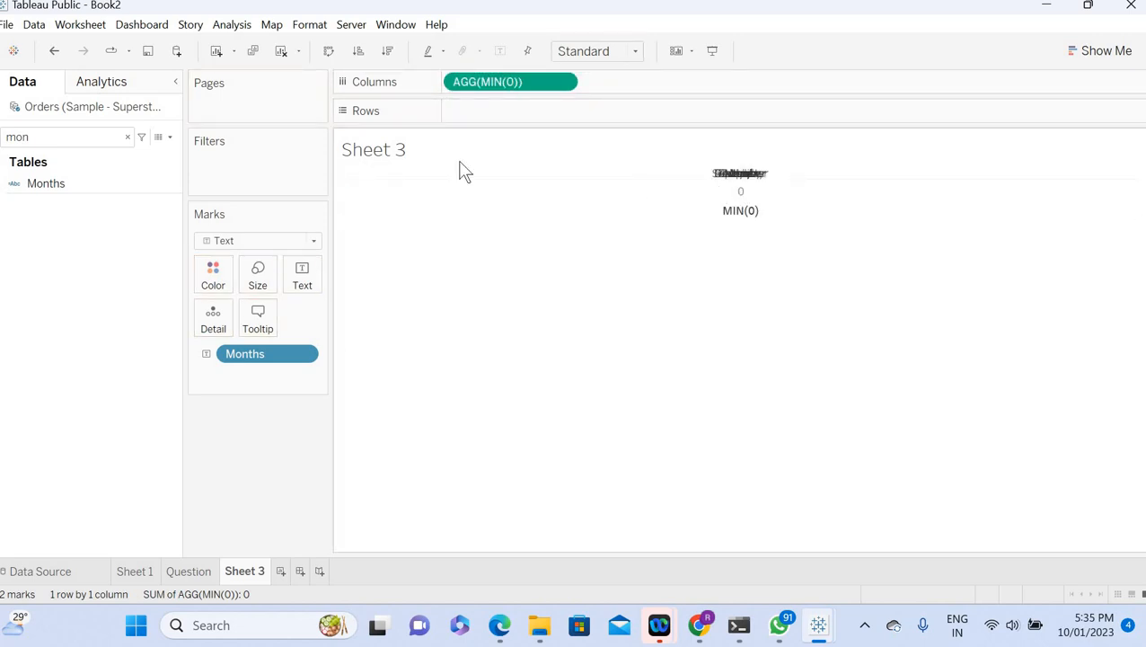
drag(248, 355, 504, 124)
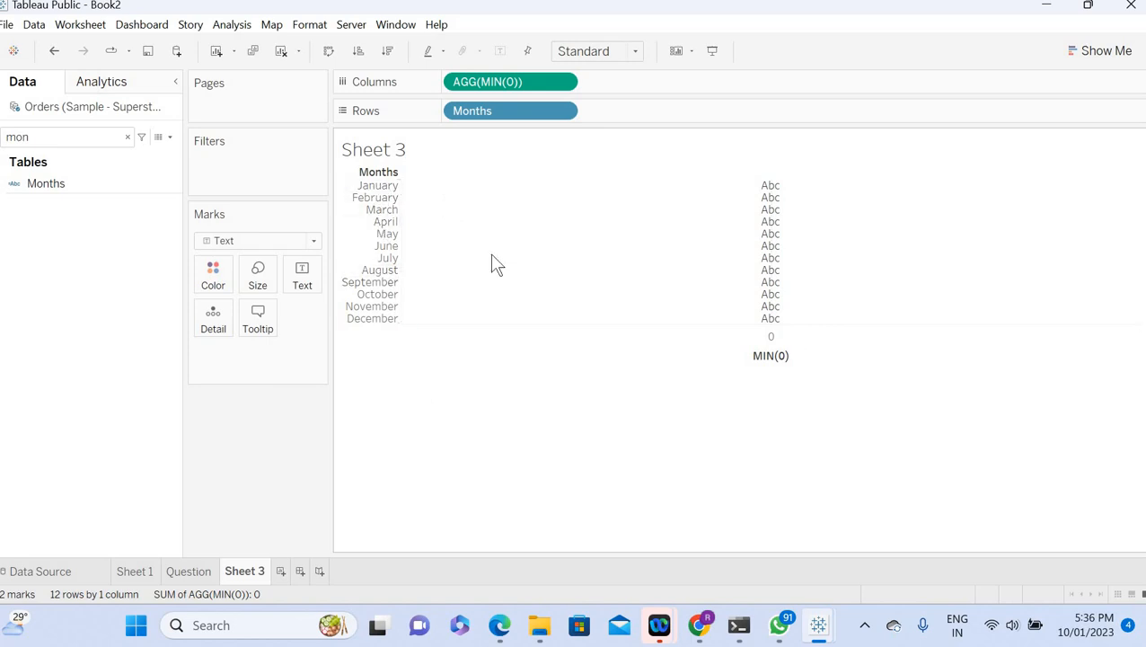
drag(471, 109, 302, 278)
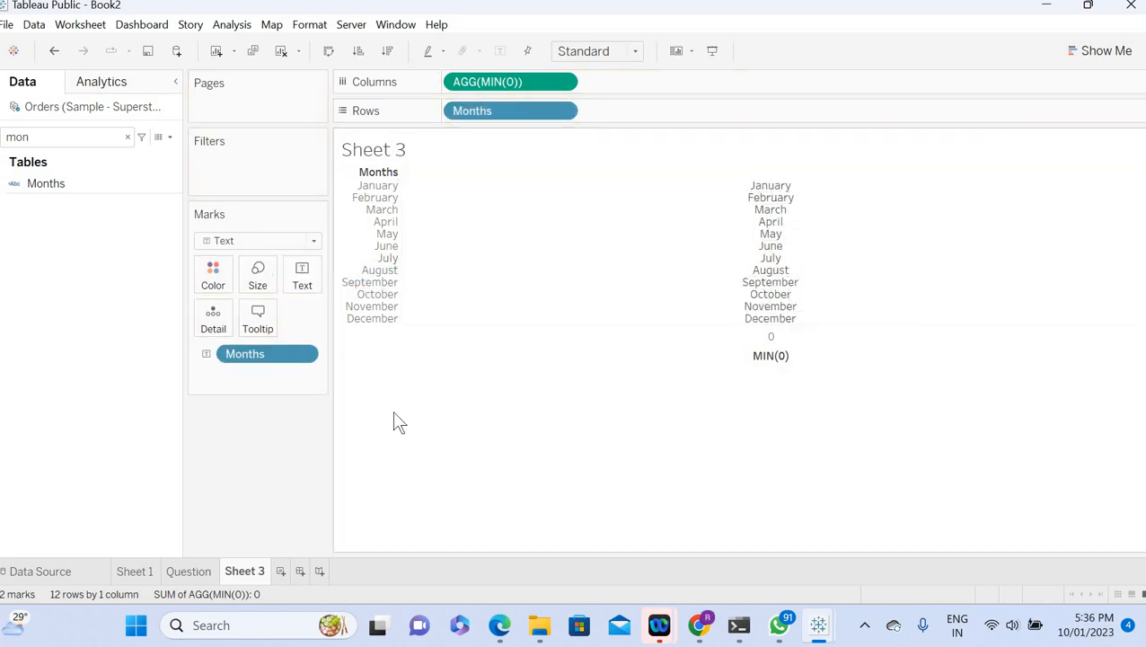
Step: Clear the field search and start a new calculated field named Custom Colour
click(129, 137)
click(171, 138)
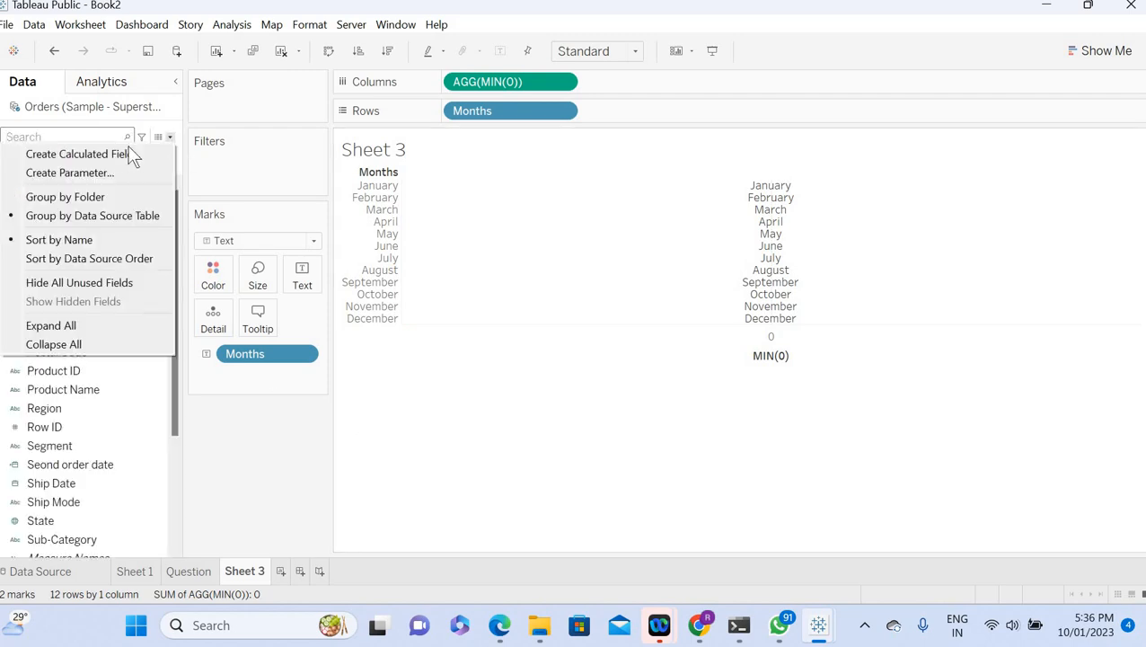
click(115, 148)
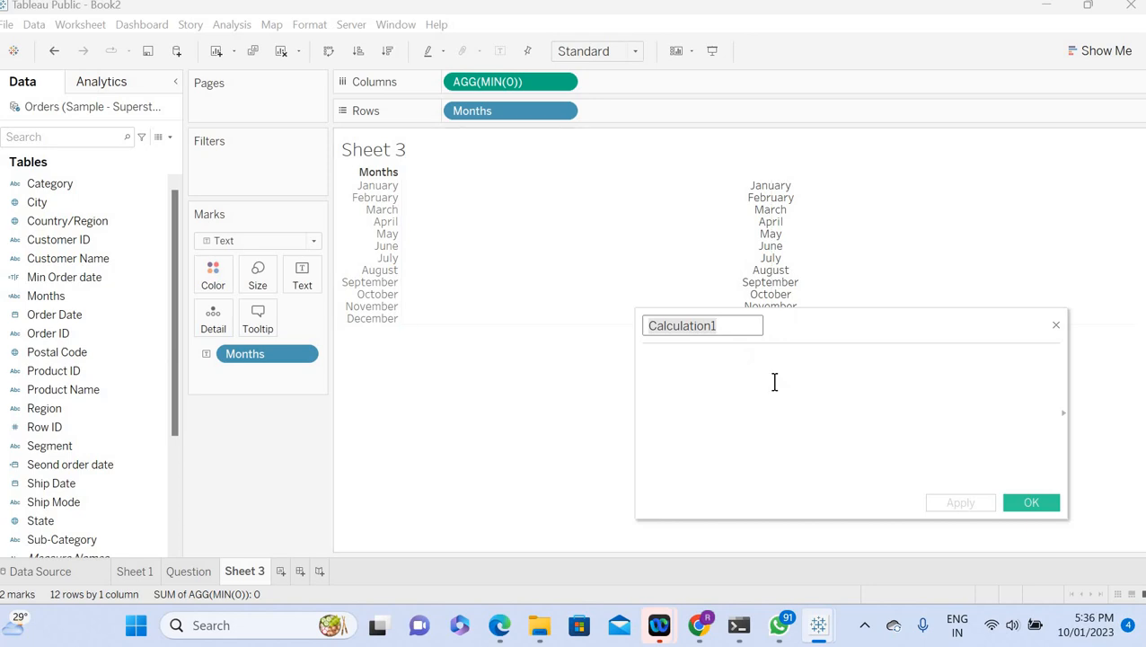
click(728, 401)
drag(728, 327, 602, 310)
text(Custom )
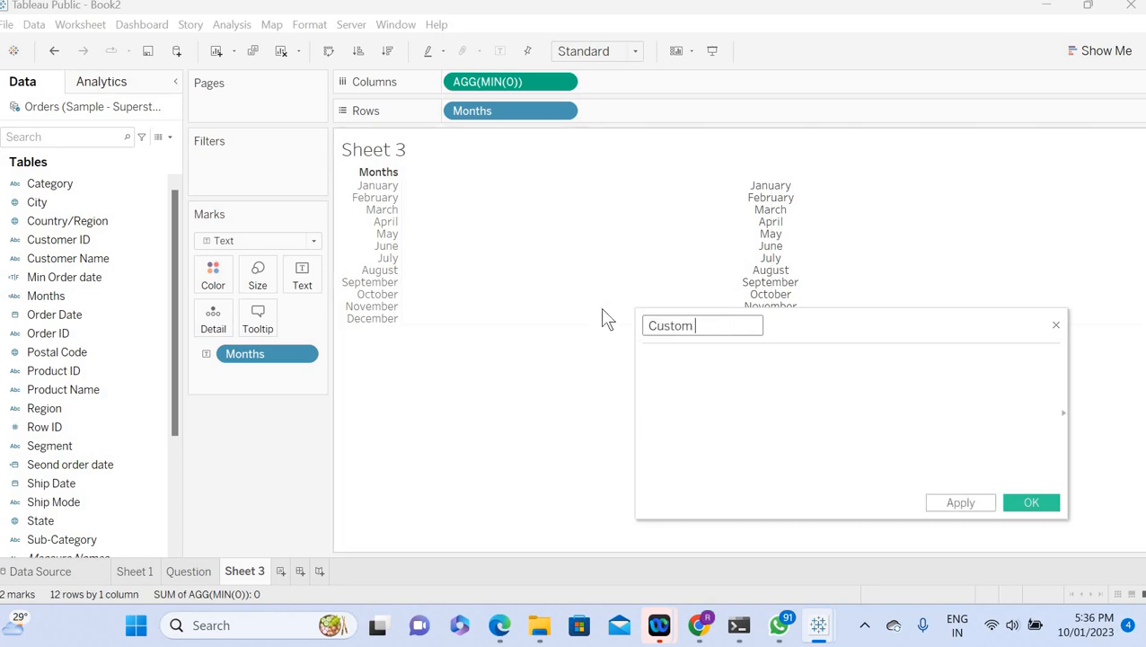
text(Colour)
click(662, 413)
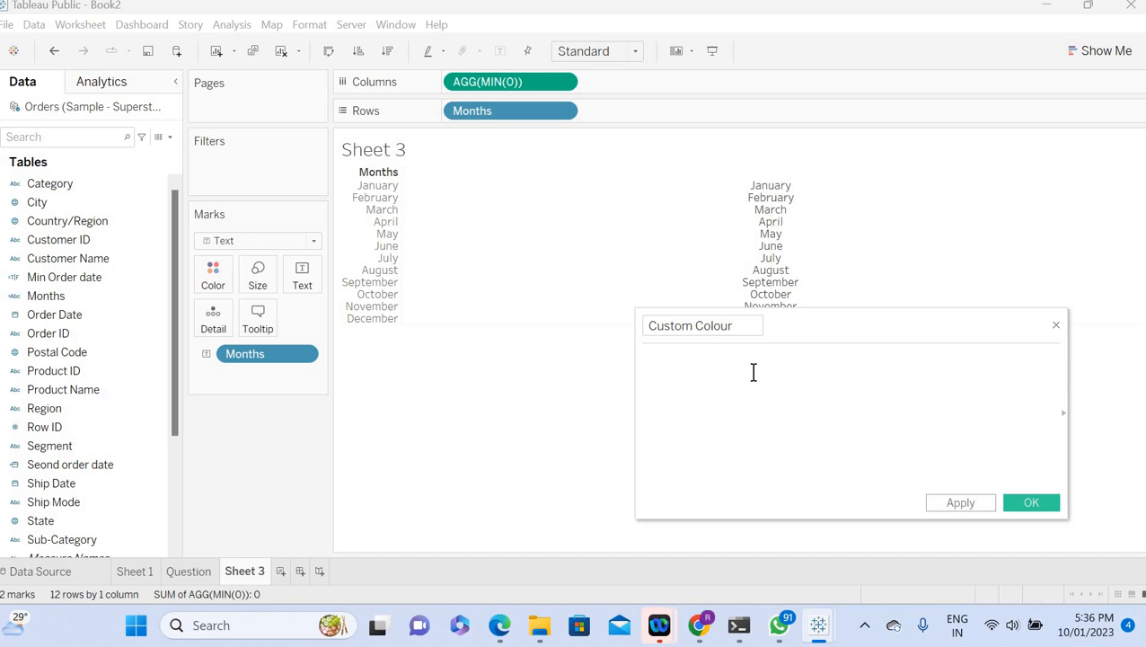
Step: Insert the DATEPART function in the Custom Colour formula
text(date)
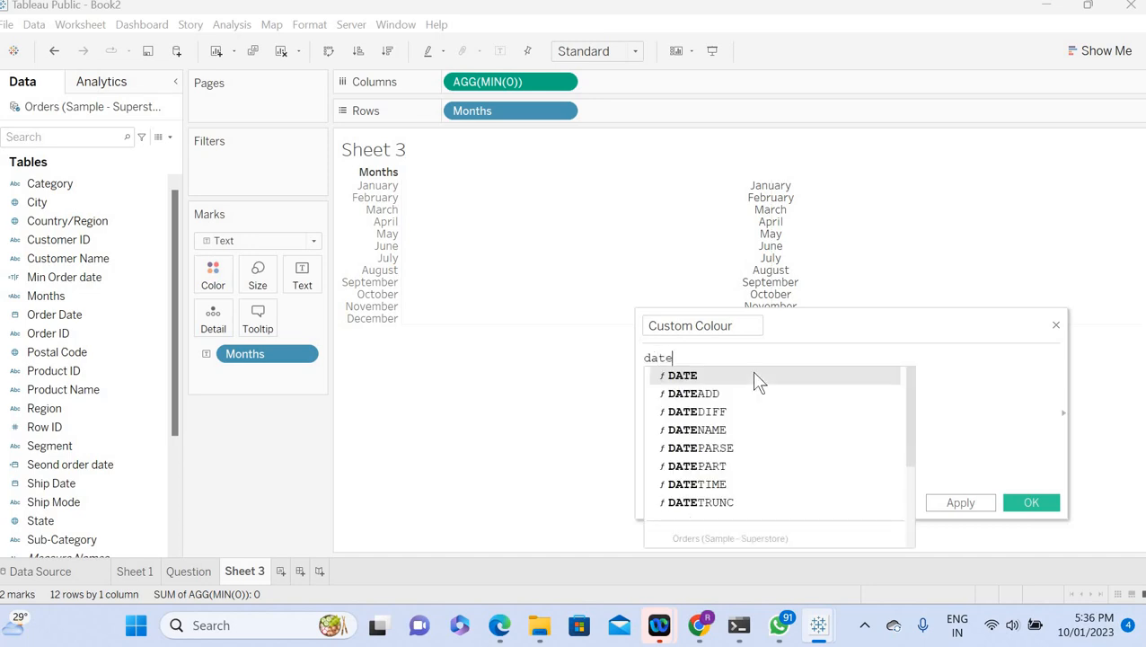
key(Down)
key(Down)
key(Down)
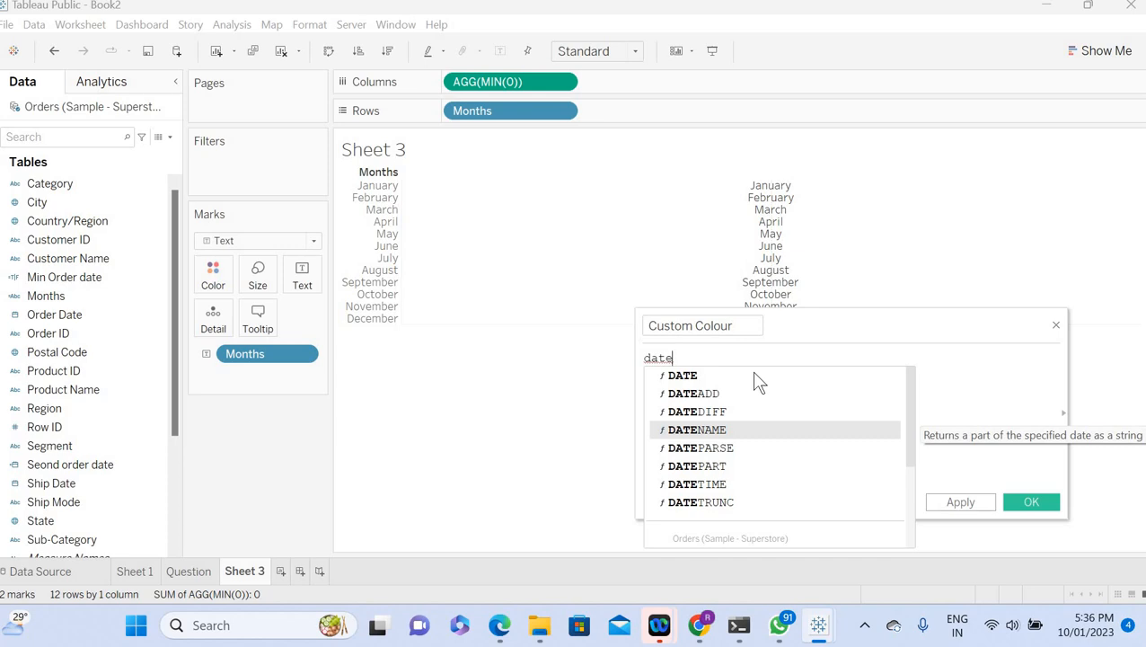
key(Down)
key(Down)
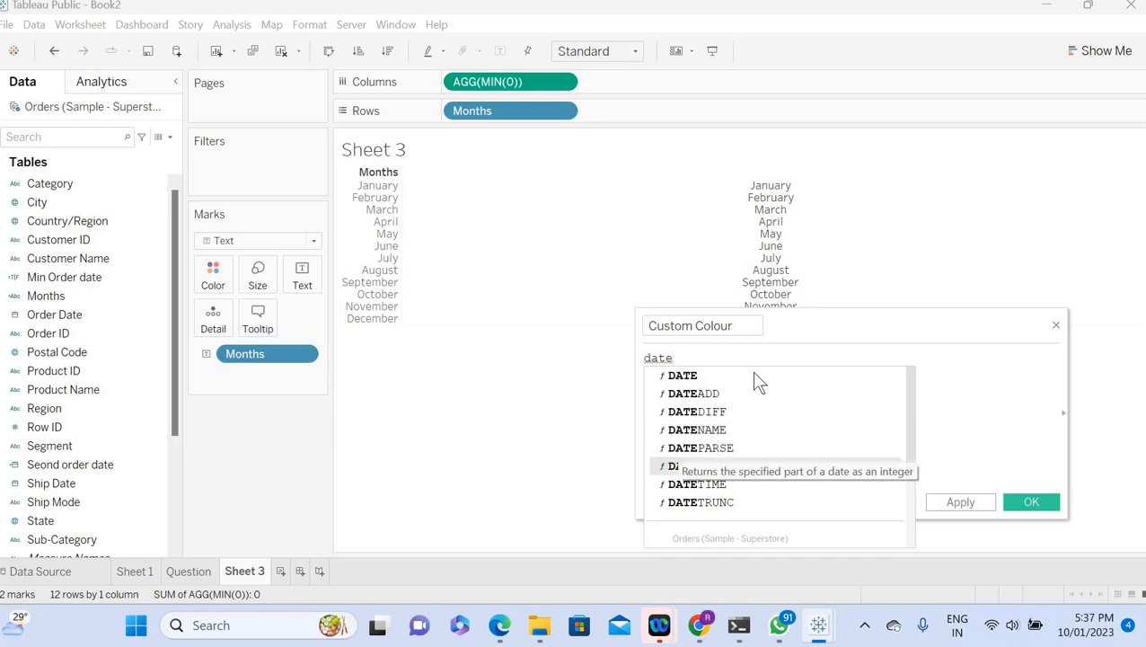
key(Return)
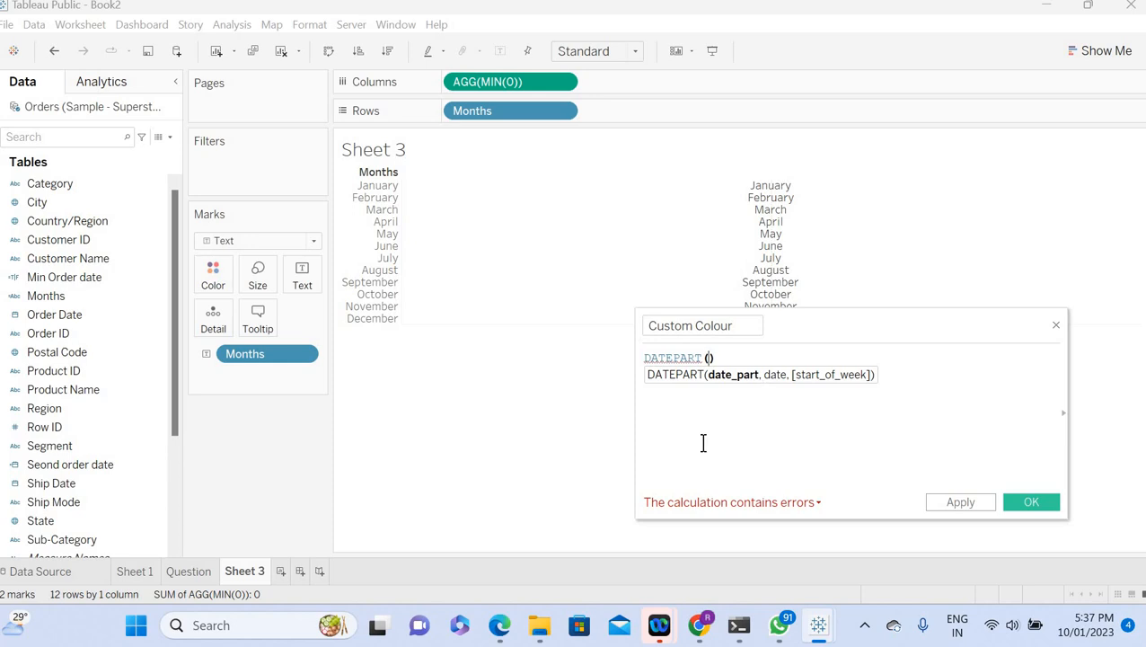
Step: Fill in the DATEPART arguments so the formula reads DATEPART('month',[Order Date])
text('m)
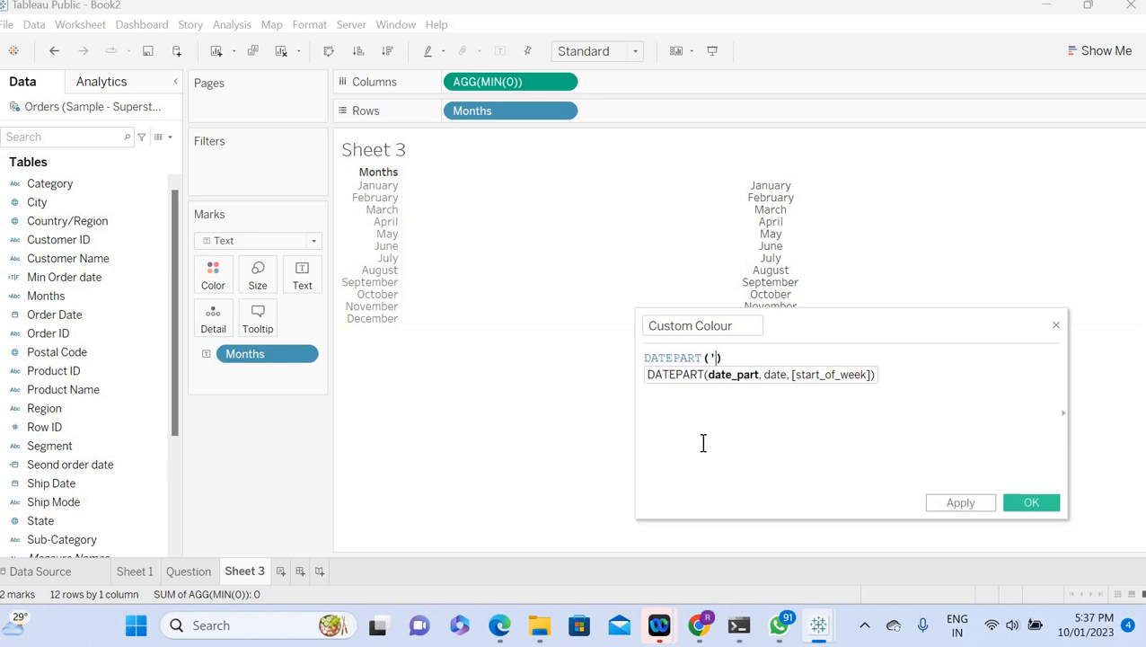
text(')
key(Left)
text(m)
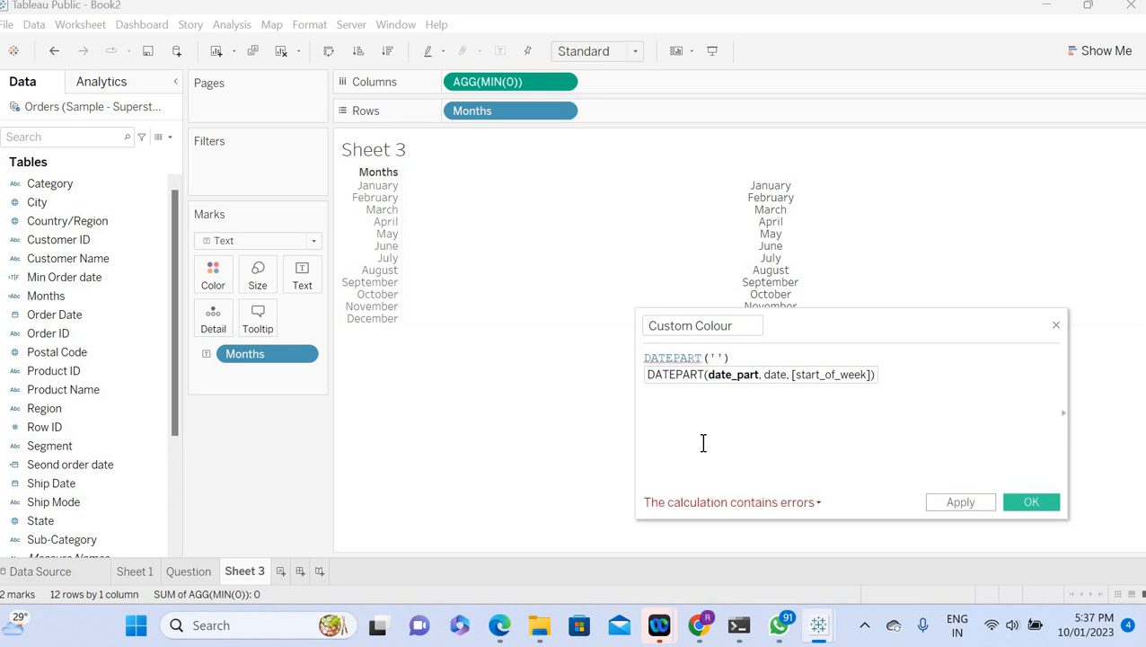
text(onth)
key(Right)
text(,)
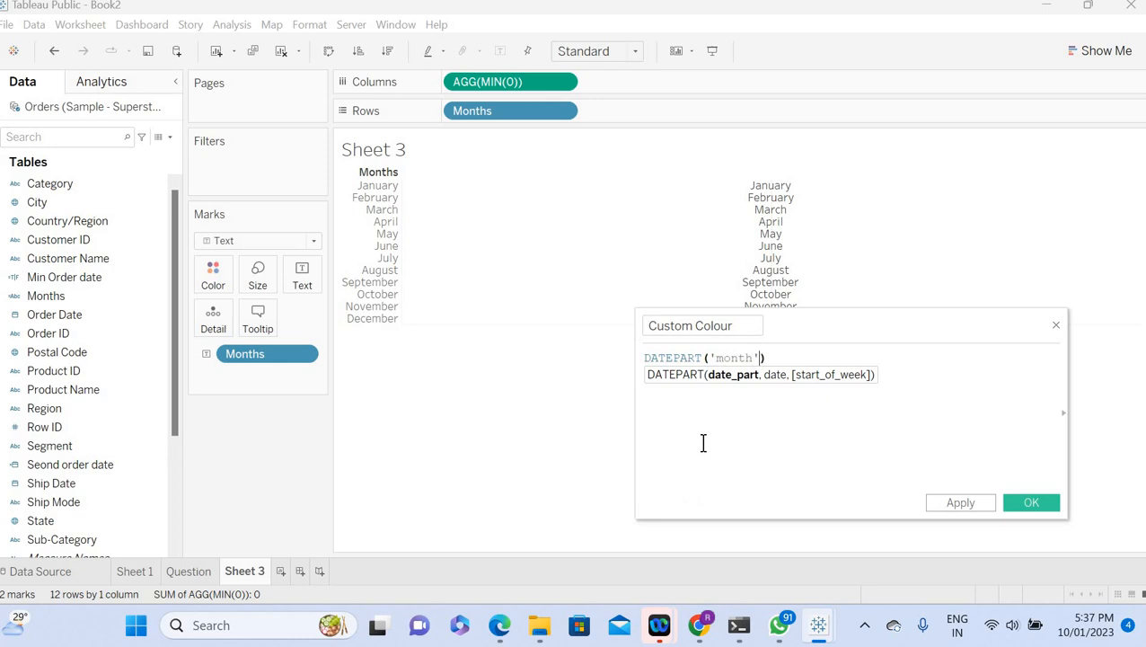
text(order)
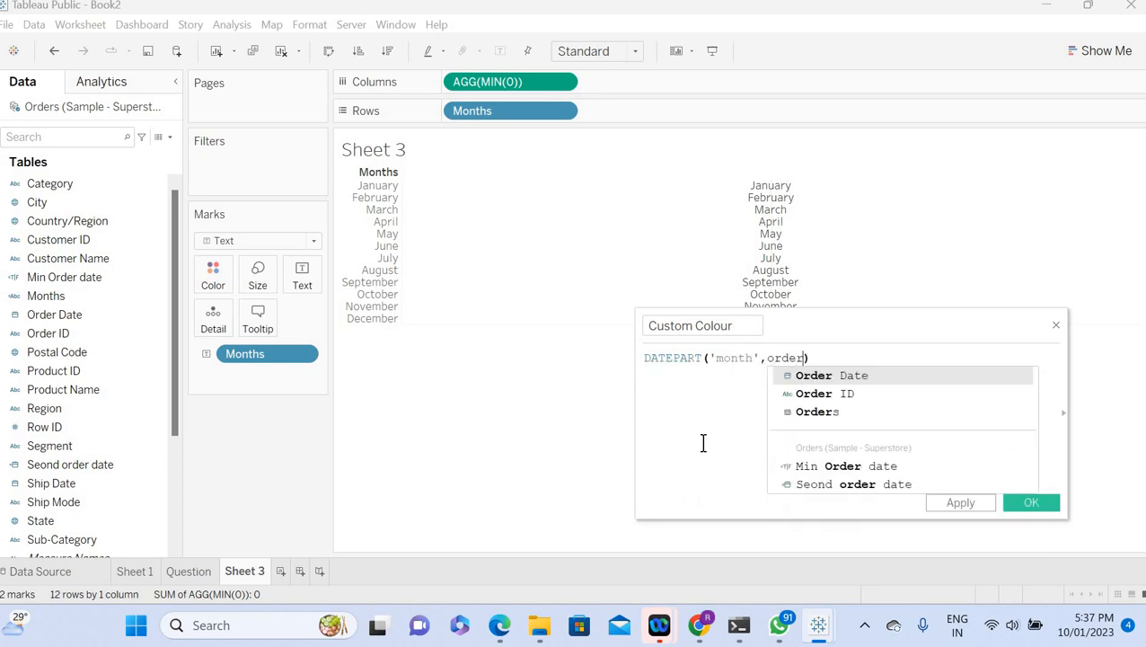
key(Return)
key(Right)
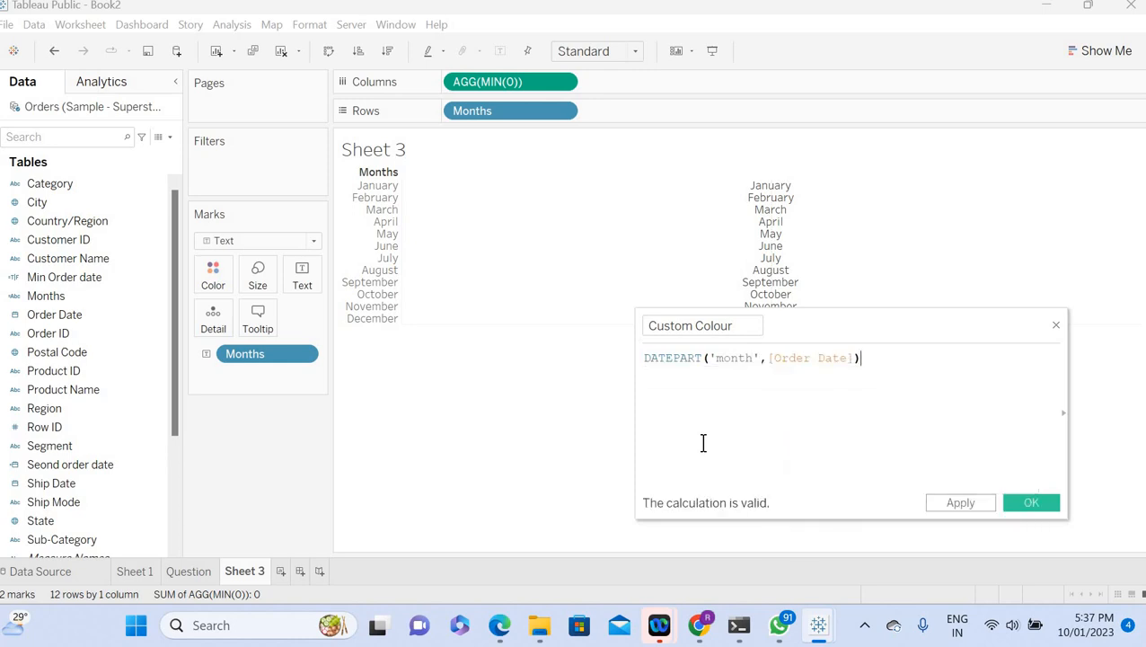
key(Left)
key(Left)
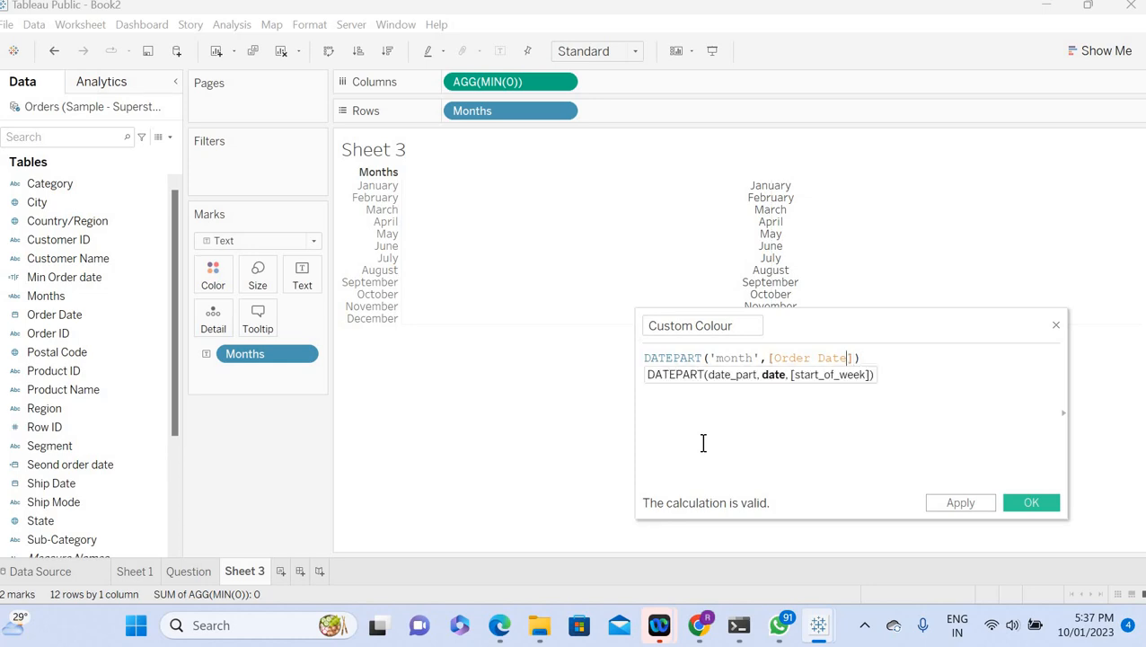
key(Right)
key(Right)
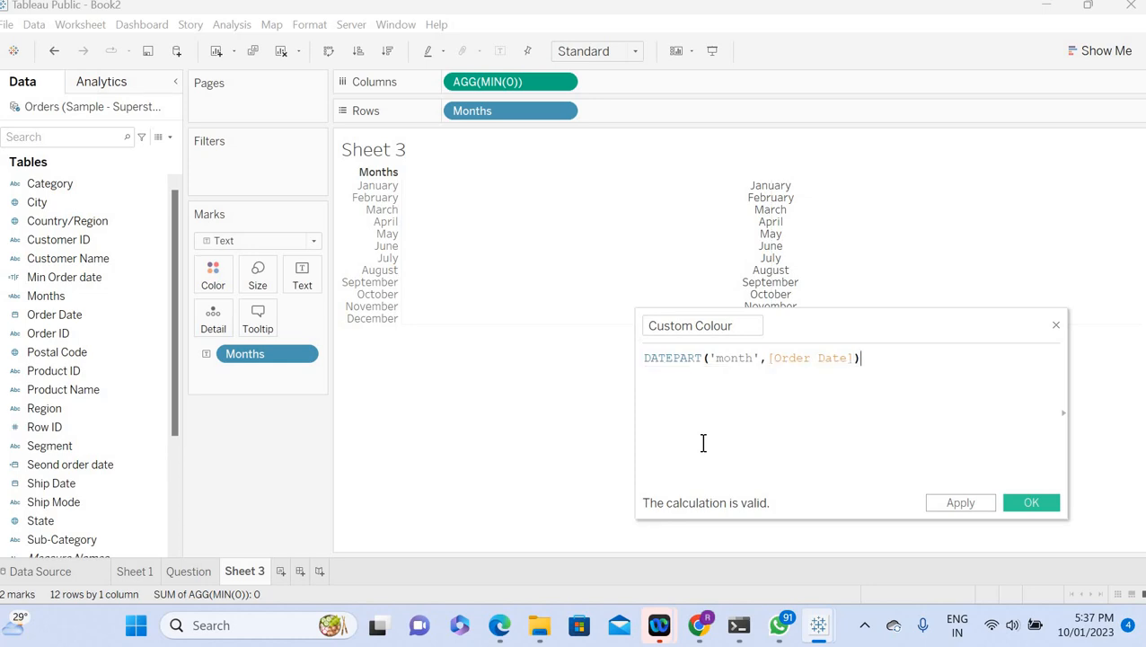
Step: Append the condition in (1,3,5,7,9,11) to the DATEPART expression to pick out the odd months
text(in)
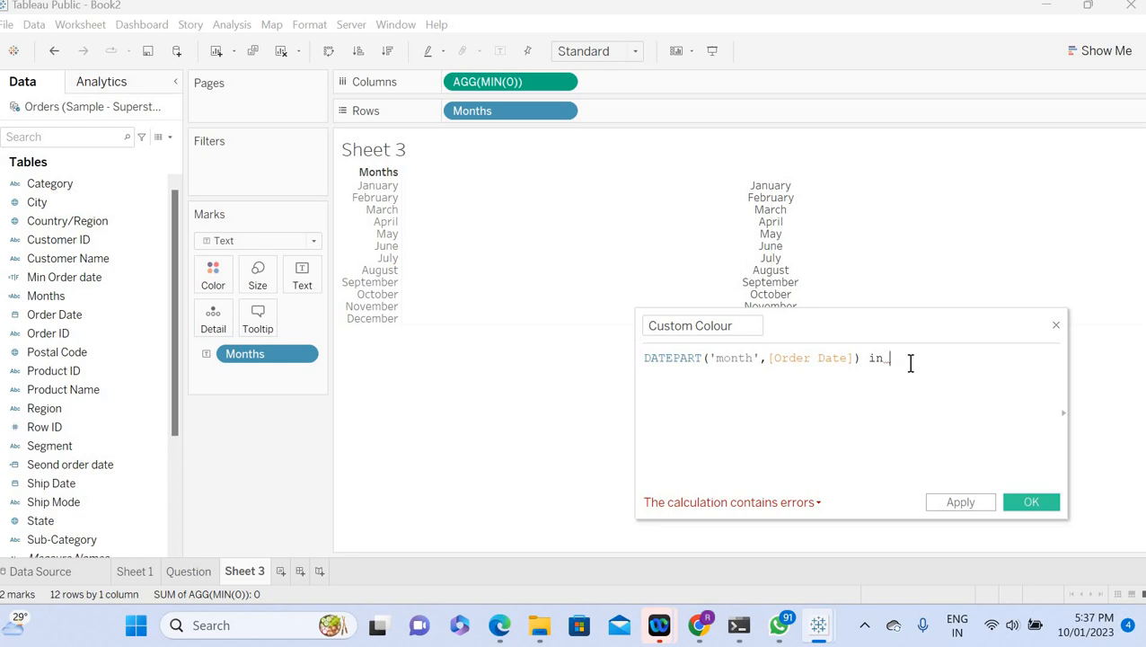
text(()
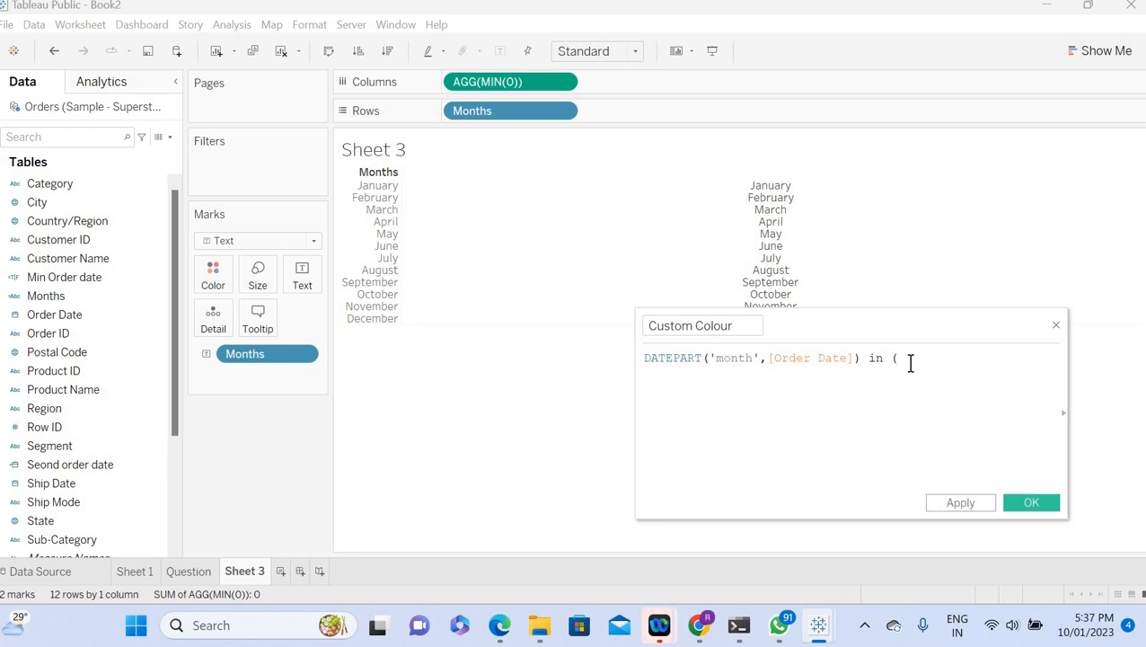
text(1,3,5,7,8)
key(BackSpace)
text(9,11))
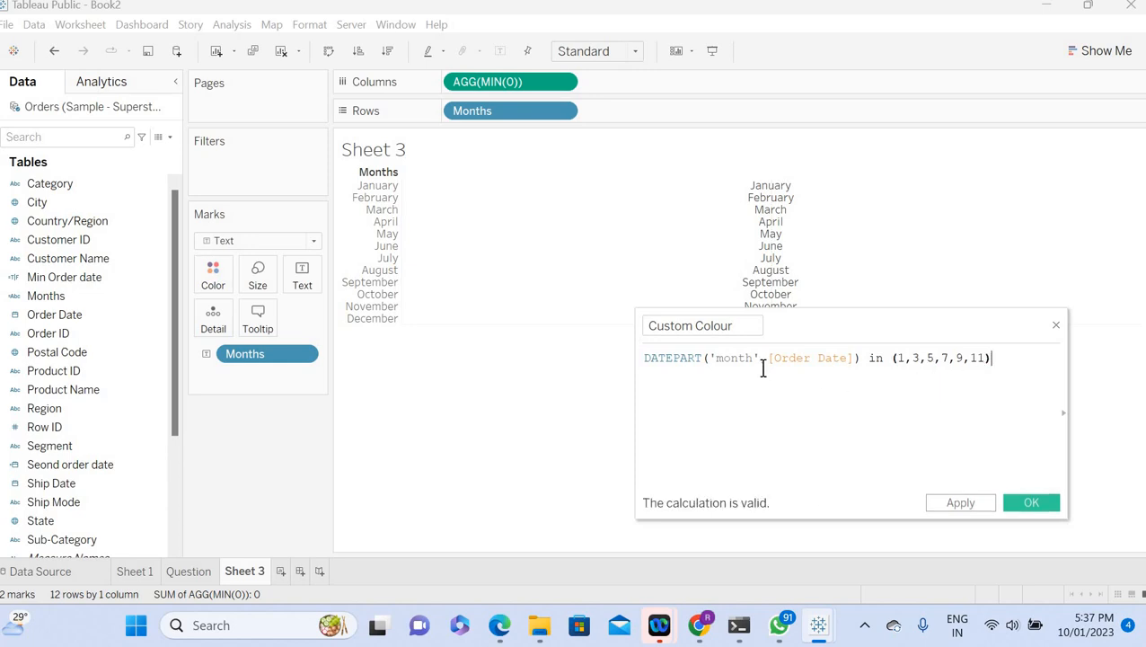
Step: Save the Custom Colour calculated field and use it to color the month names
click(647, 359)
click(959, 503)
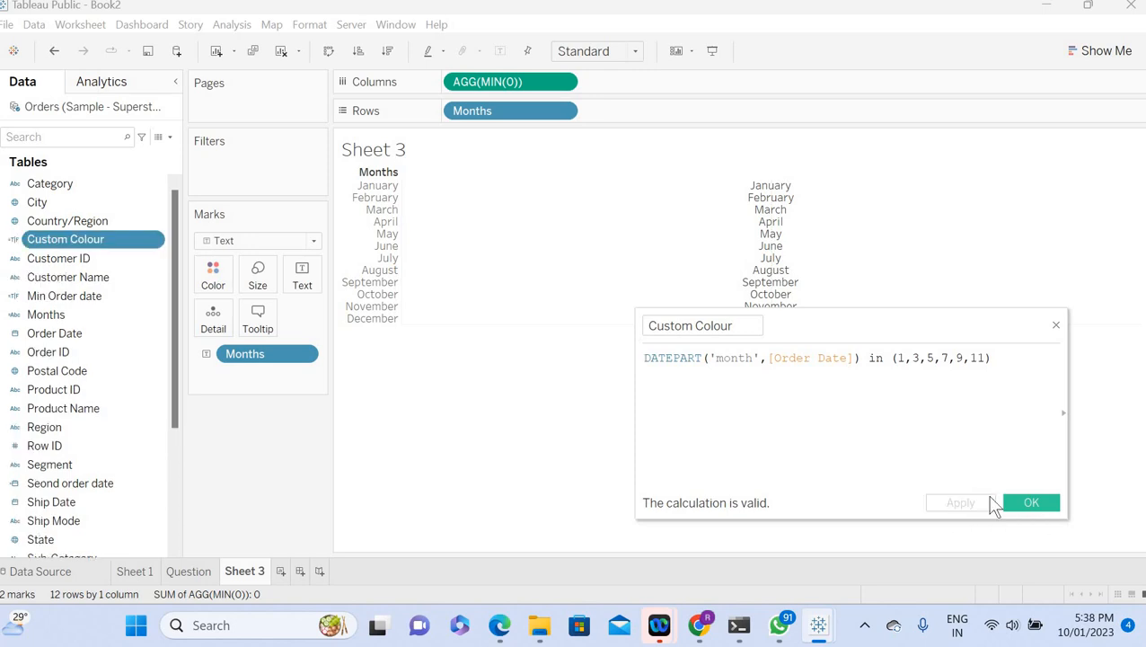
click(1024, 504)
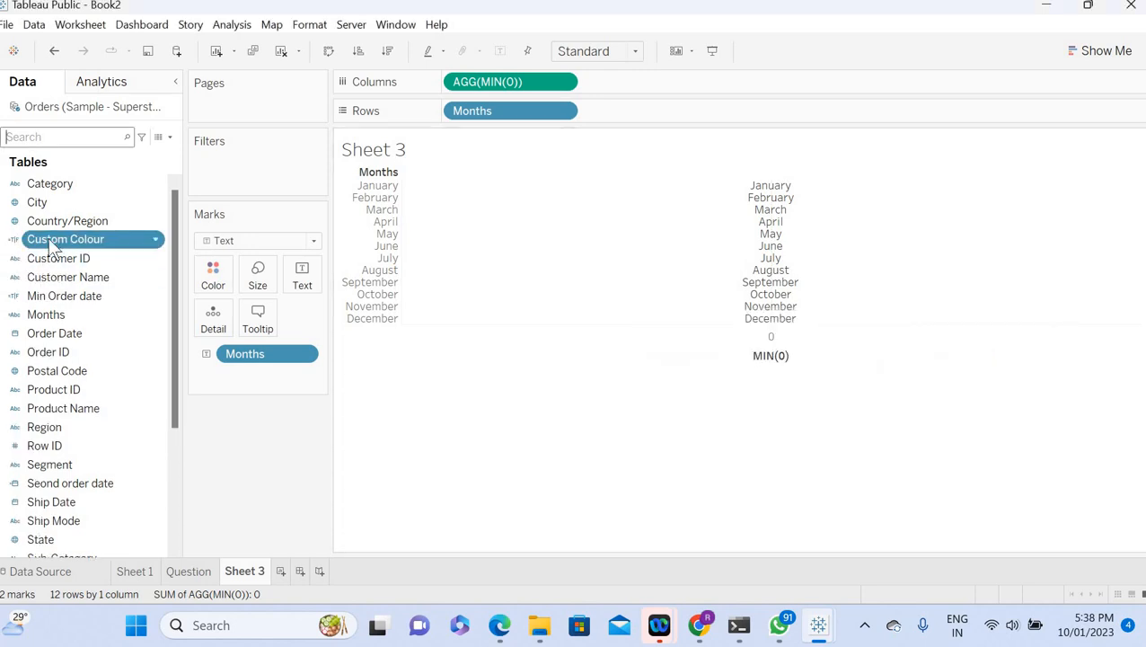
drag(46, 238, 214, 282)
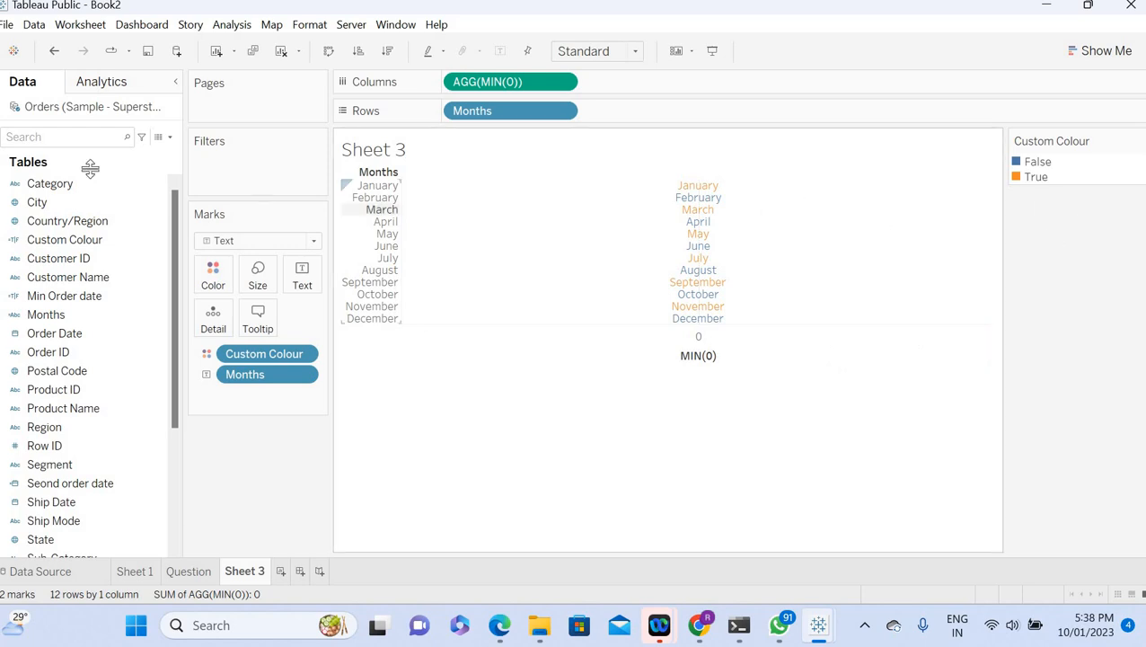
click(63, 137)
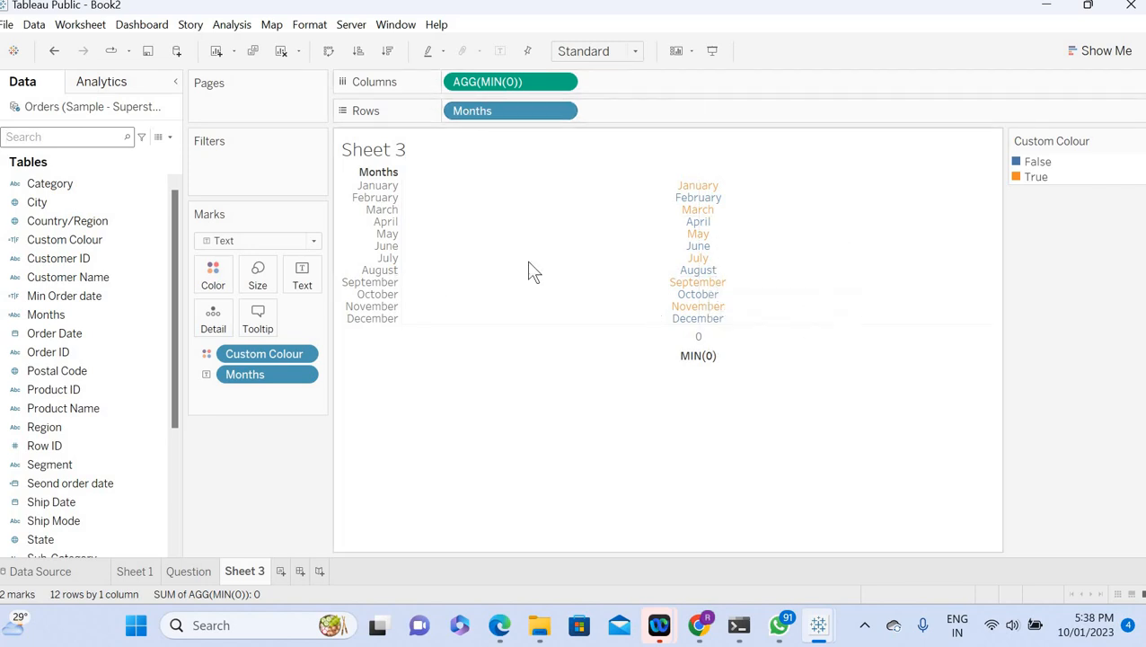
Step: Add a second MIN(0) measure to Columns after the existing one
double_click(635, 82)
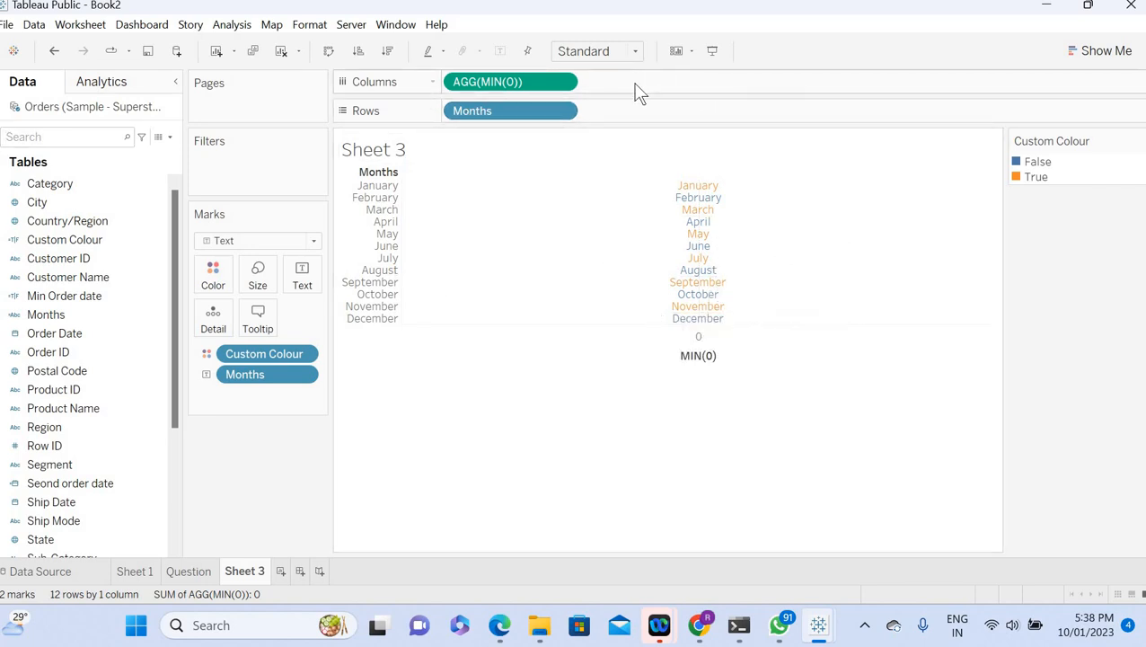
text(min)
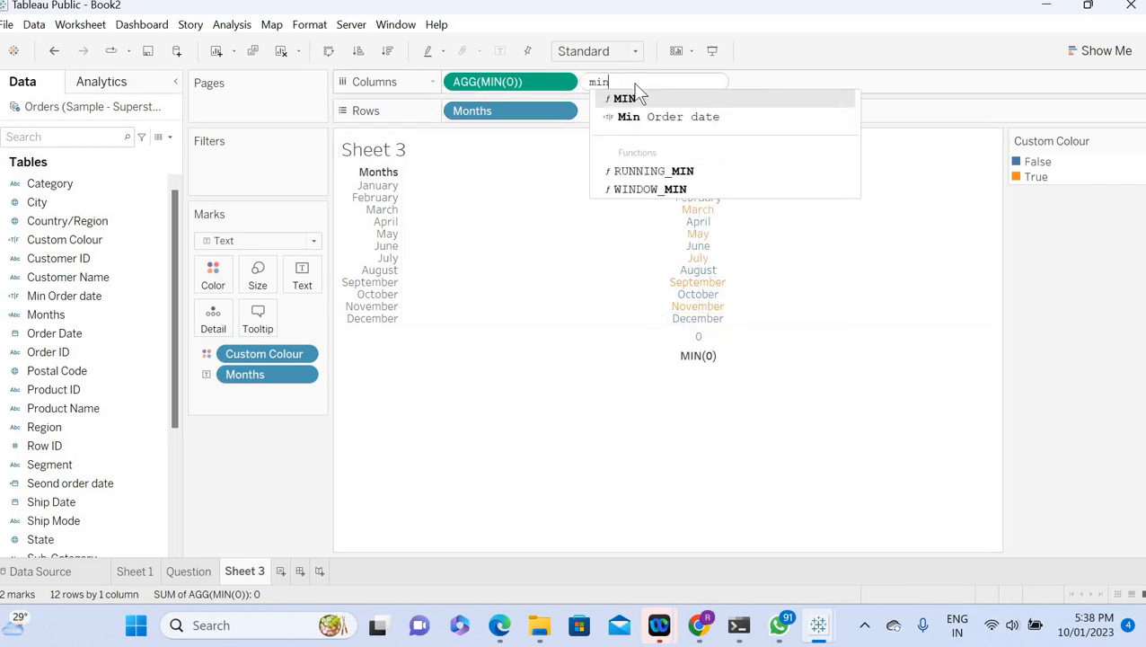
key(Return)
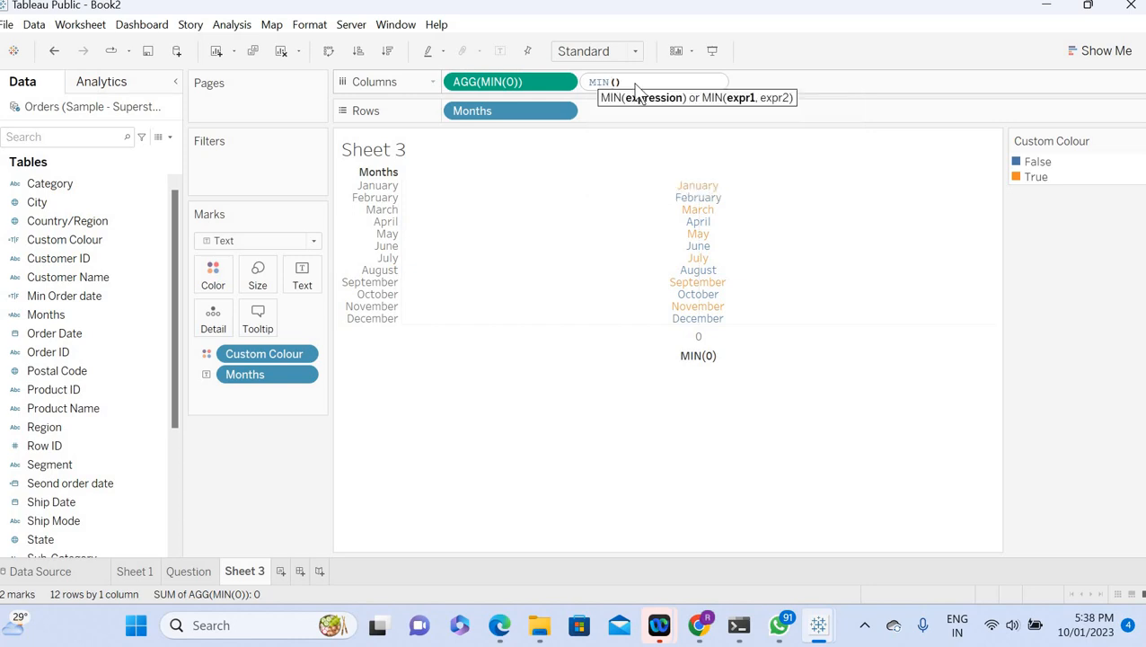
text(0)
key(Right)
key(Return)
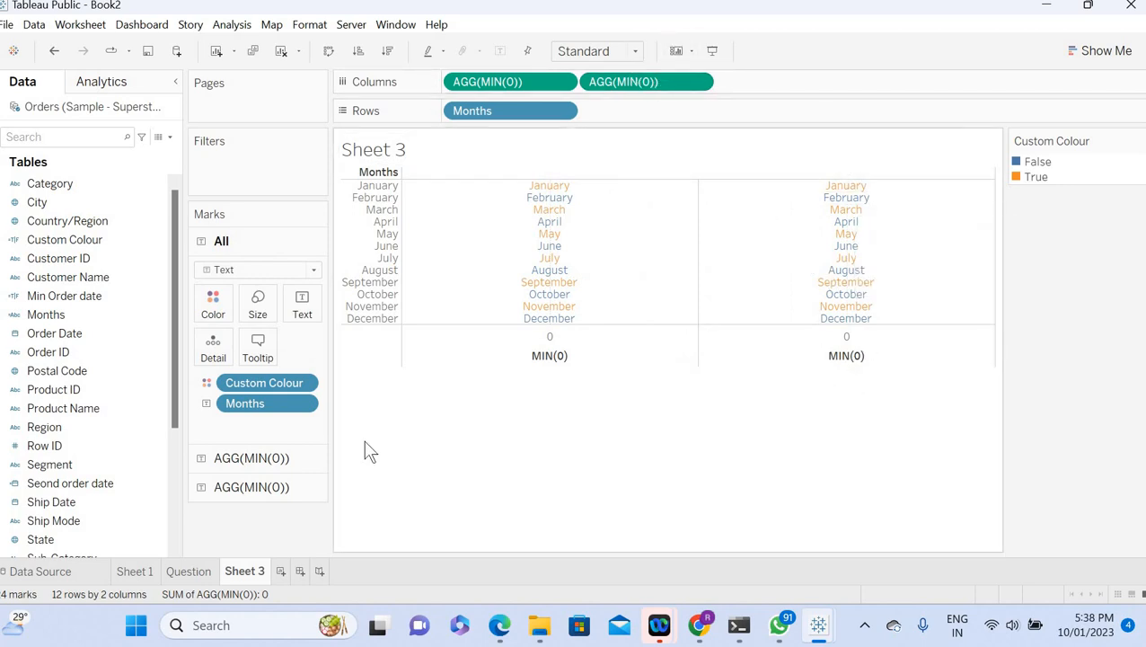
Step: Remove Custom Colour and Months from the marks of the second MIN(0) only
click(238, 456)
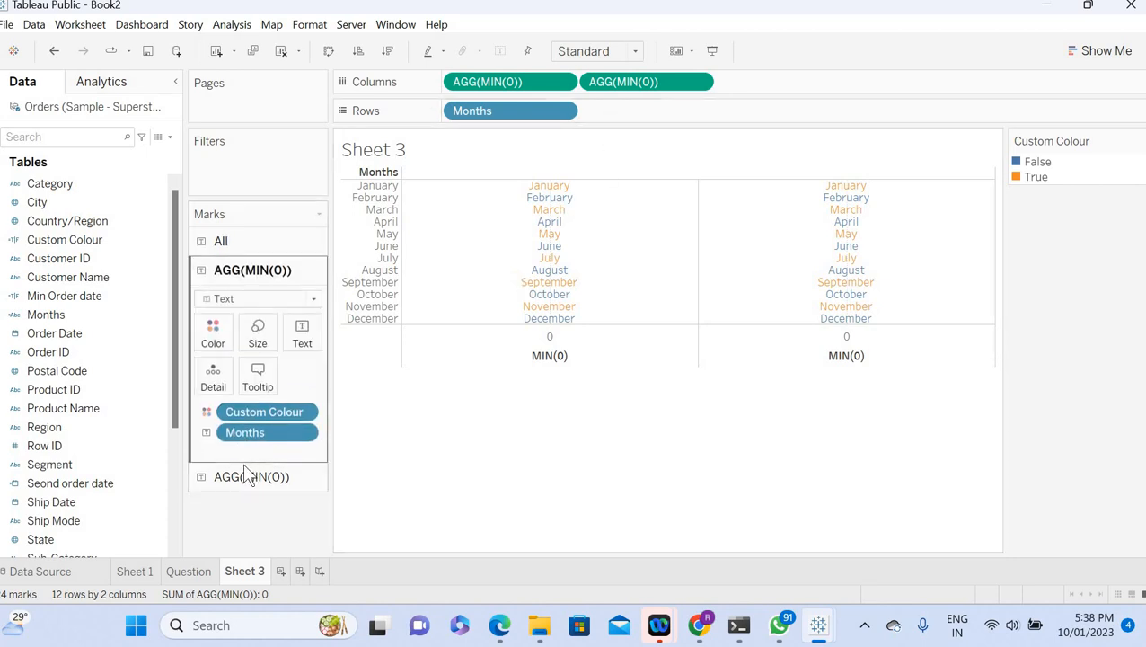
click(244, 476)
drag(253, 438, 246, 526)
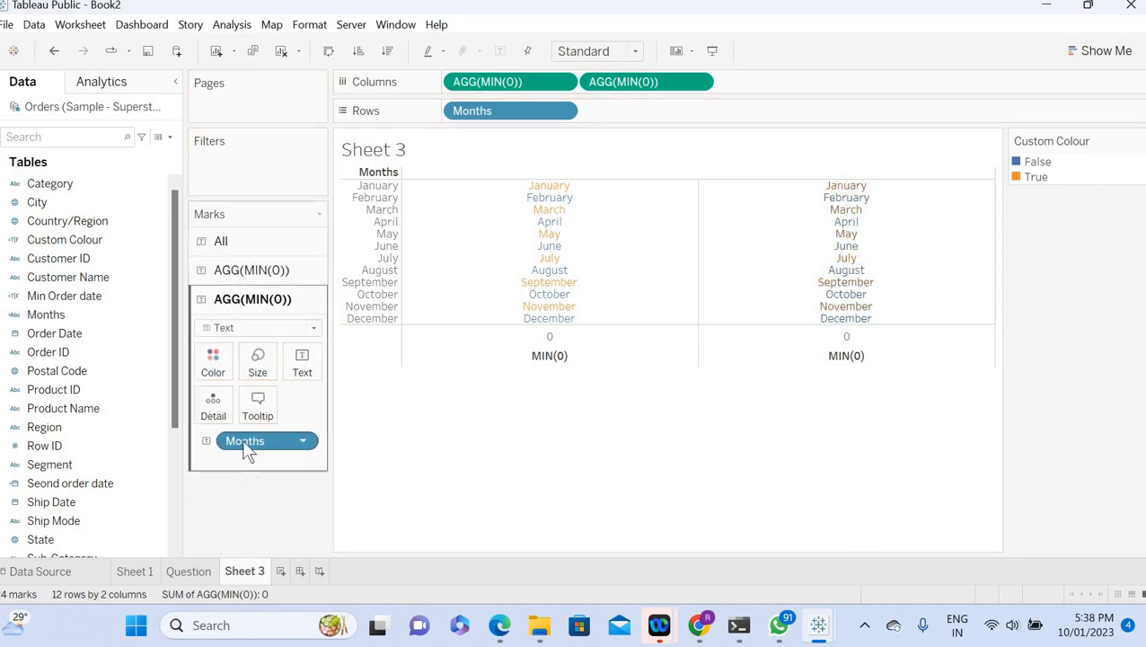
drag(242, 438, 230, 517)
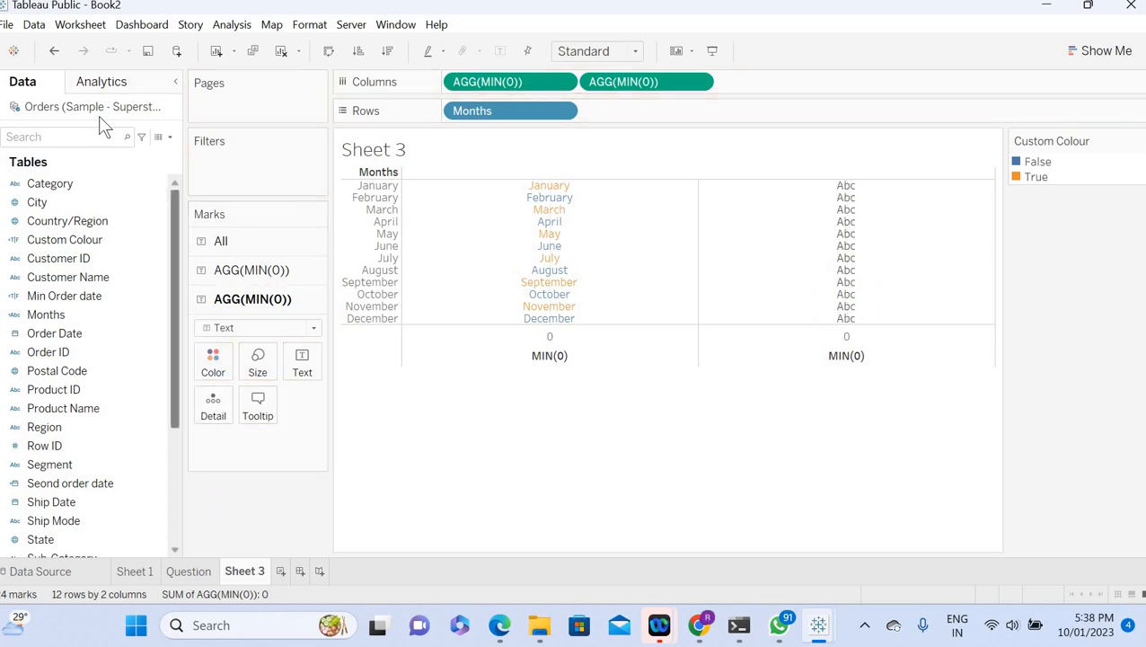
Step: Search the data fields for "sal" and add Sales as text on the second MIN(0) marks
click(45, 137)
text(sal)
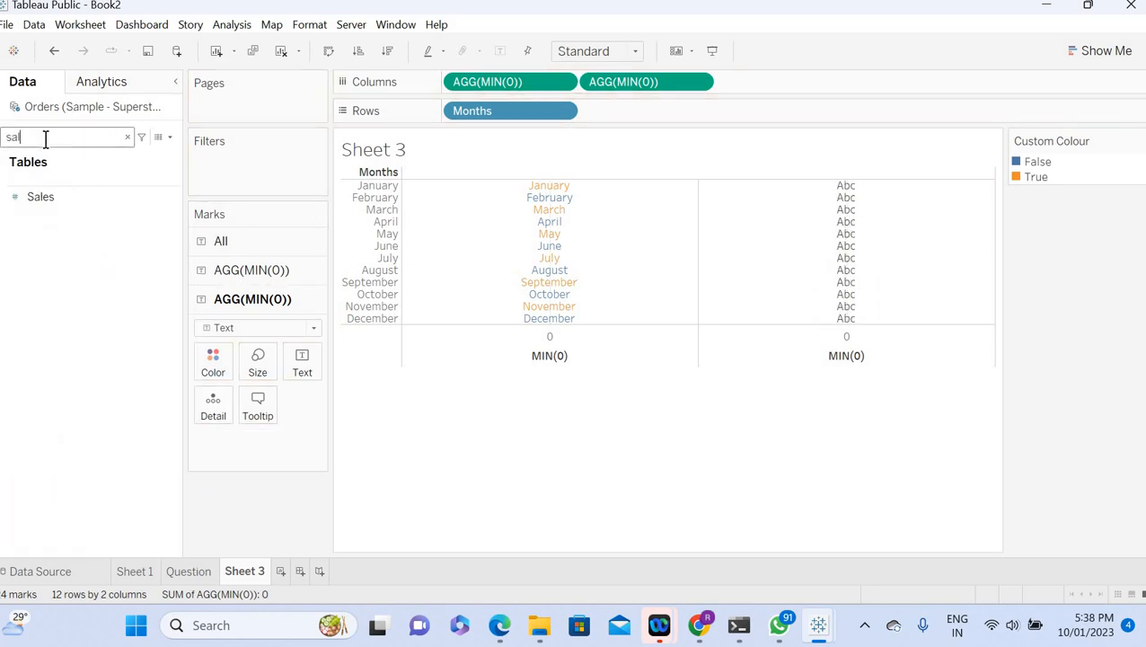
click(36, 201)
drag(36, 205, 299, 376)
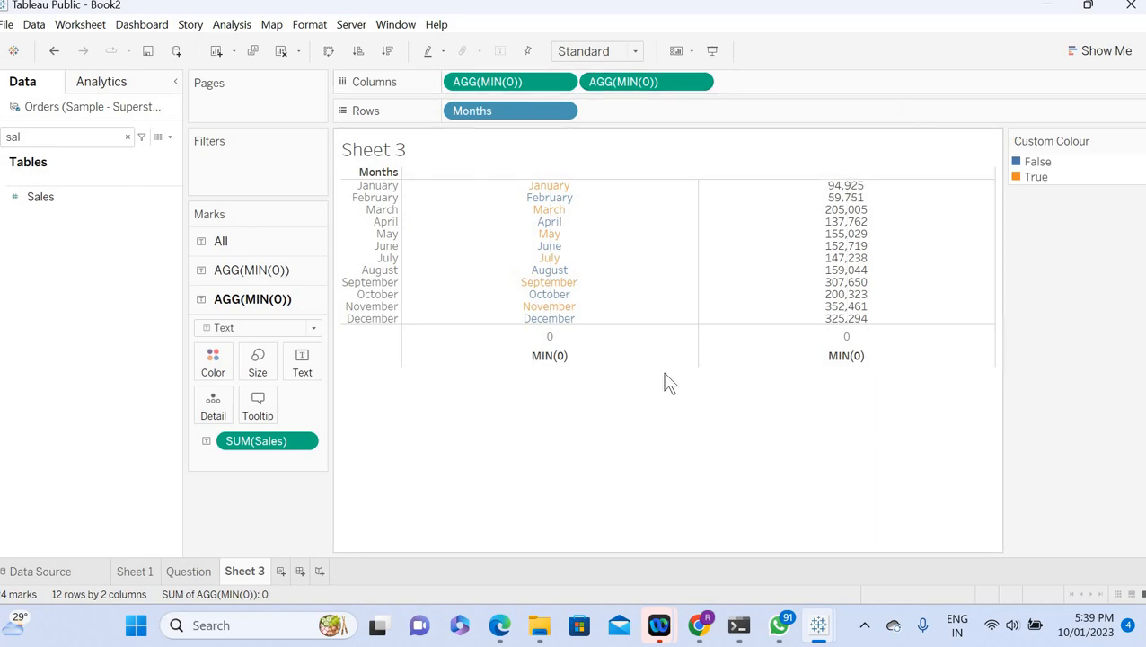
Step: On the month-name column's MIN(0) axis, exclude zero and set both major and minor tick marks to None
right_click(480, 348)
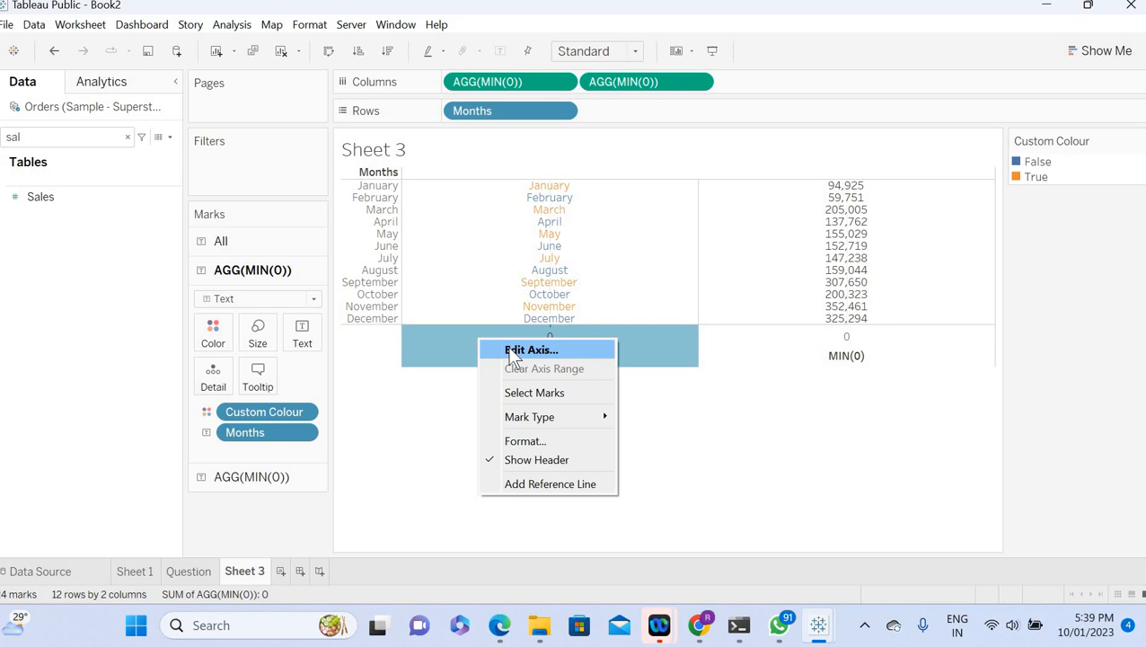
click(510, 350)
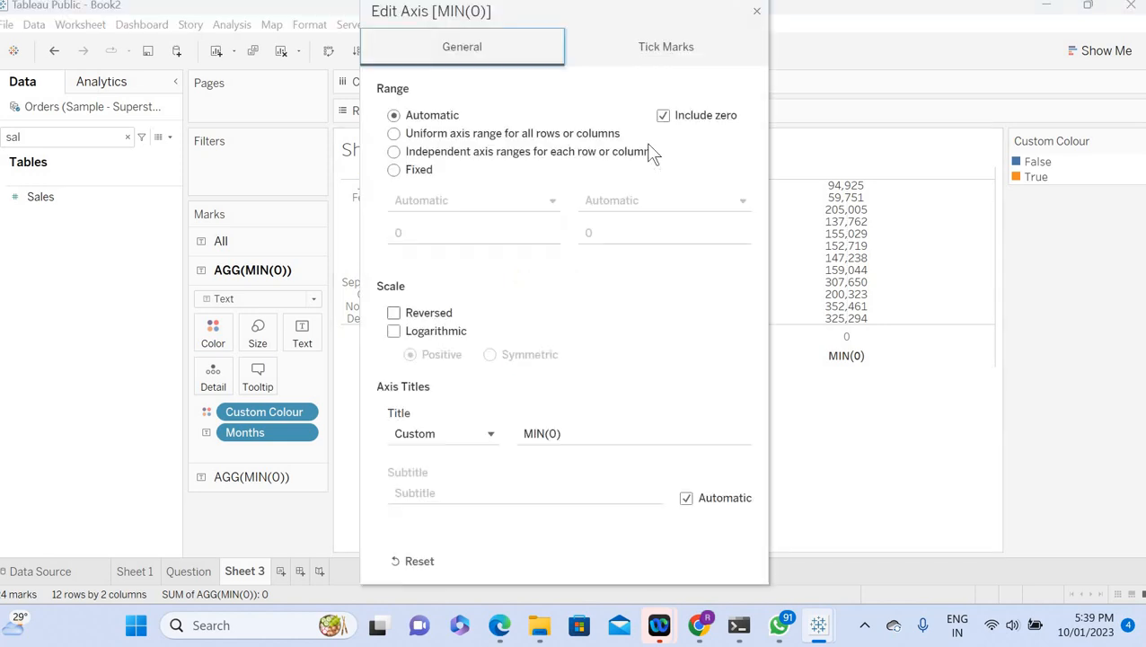
click(664, 117)
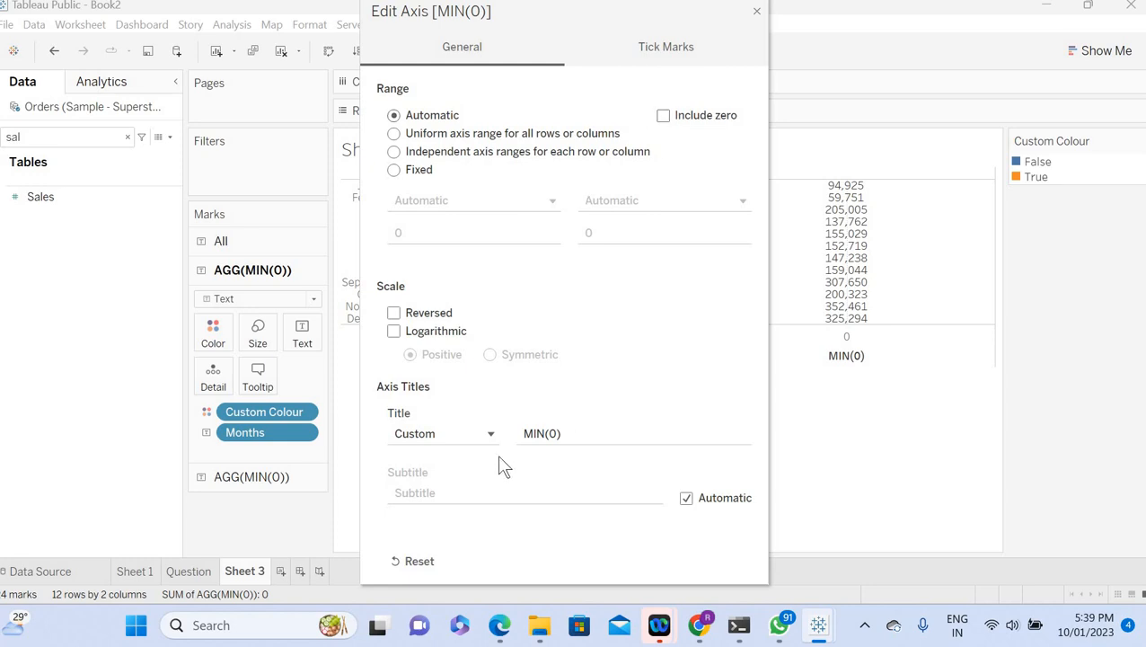
click(654, 55)
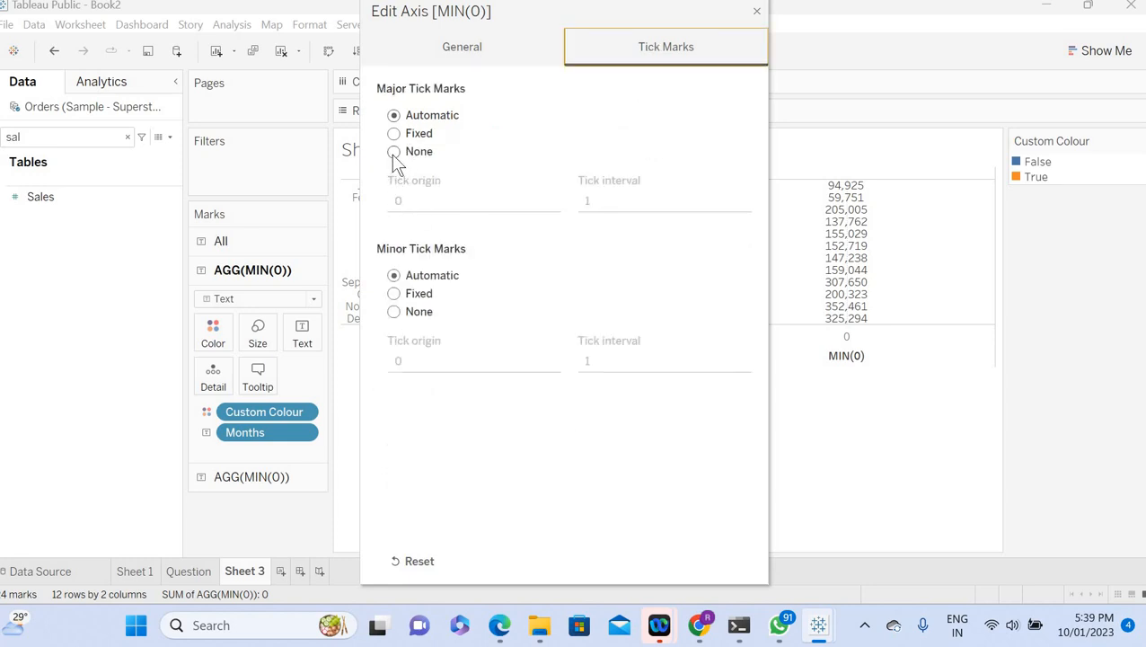
click(395, 153)
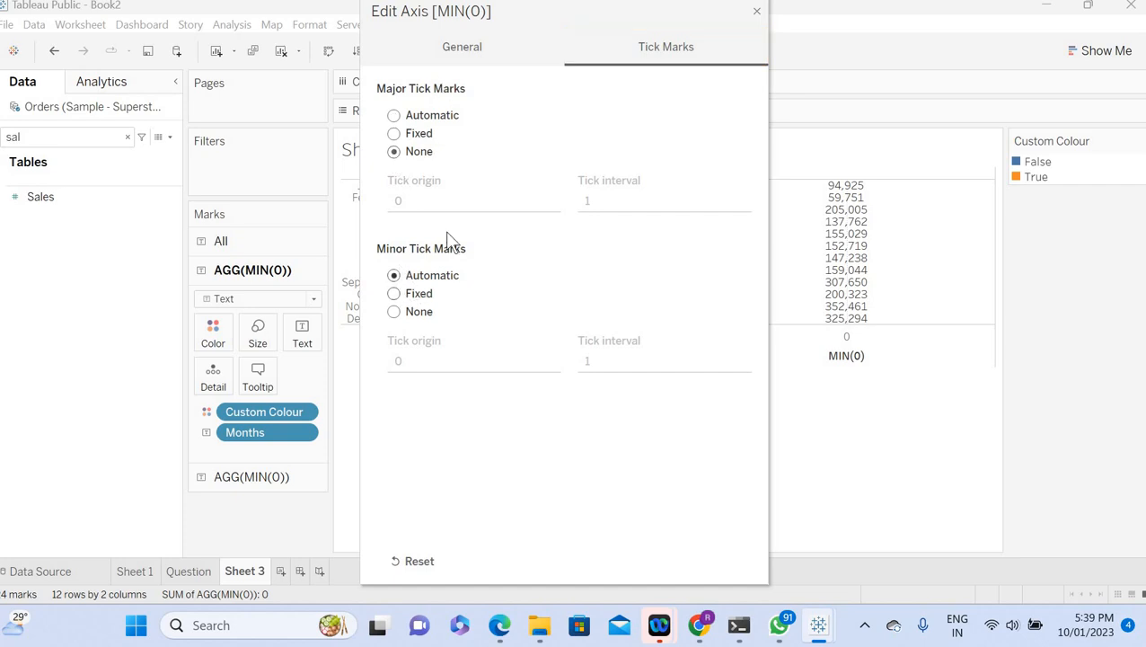
click(396, 312)
Step: Clear the custom title of the month-name column's axis and close the axis settings
click(473, 54)
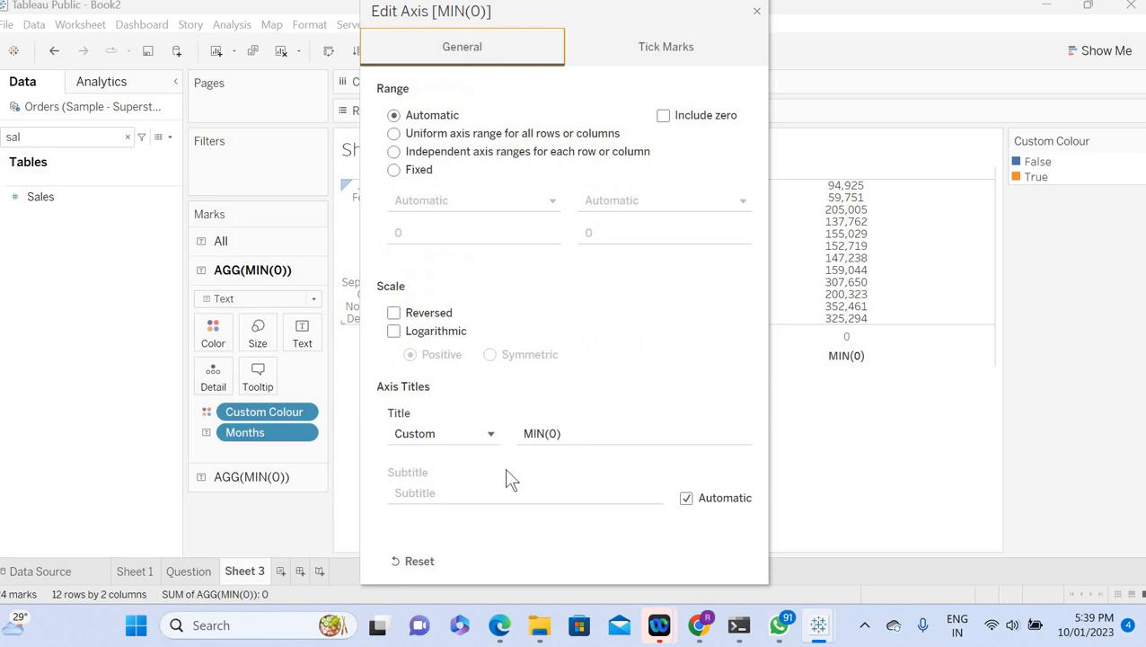
click(572, 433)
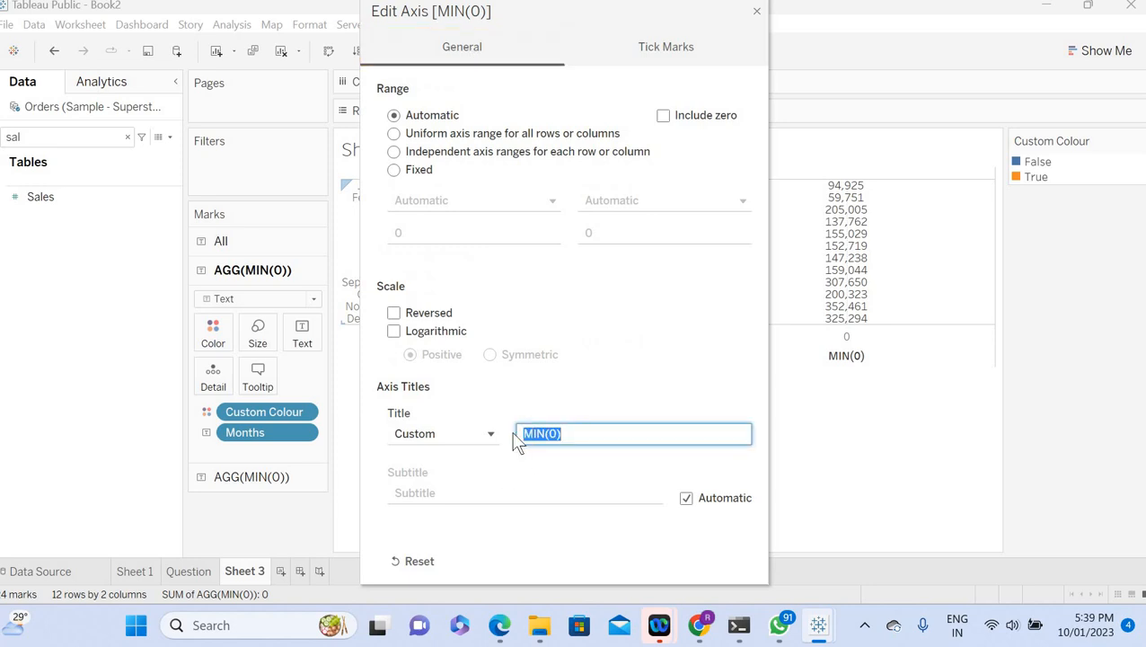
text(Title)
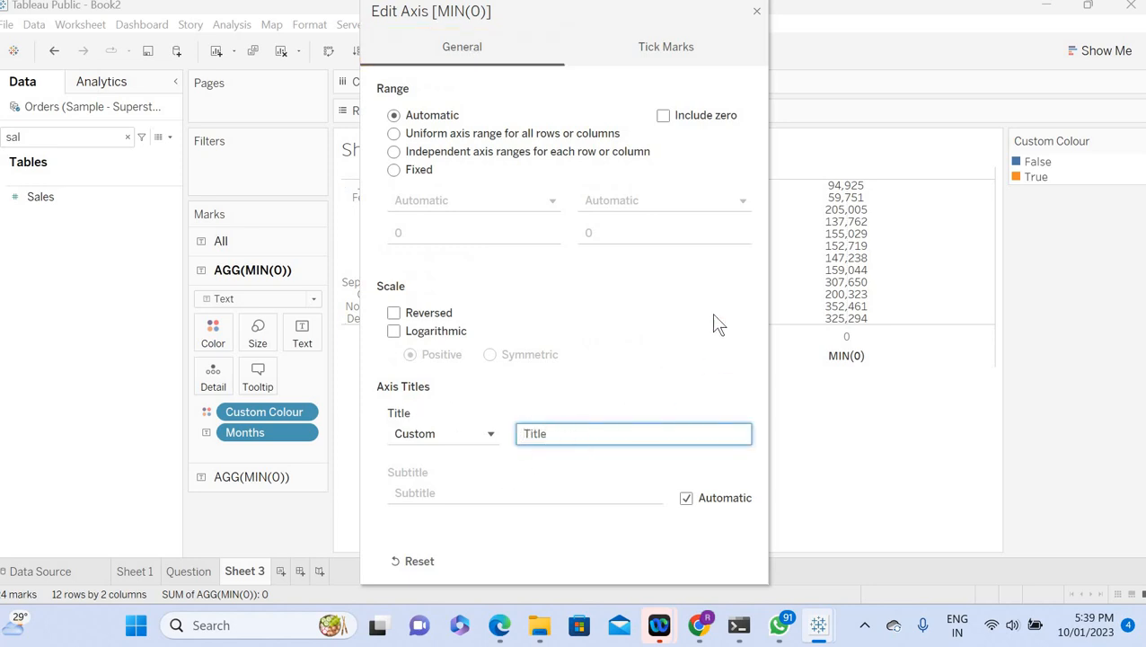
click(753, 9)
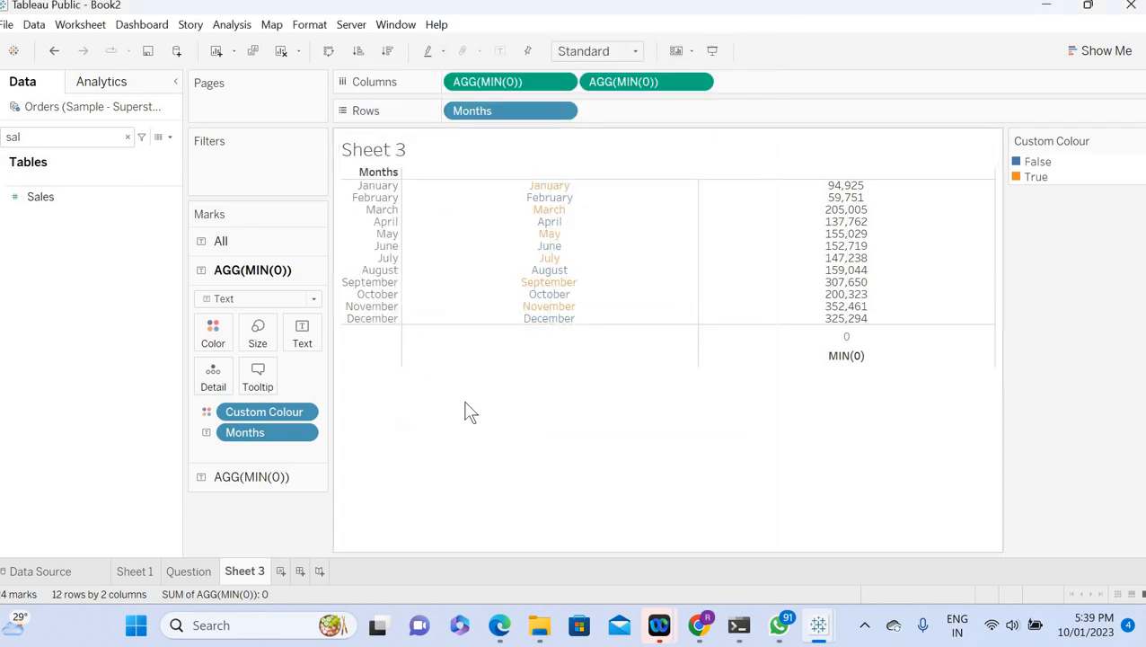
Step: Duplicate the second MIN(0) as a third measure on Columns and add Sales as text on its marks
right_click(779, 356)
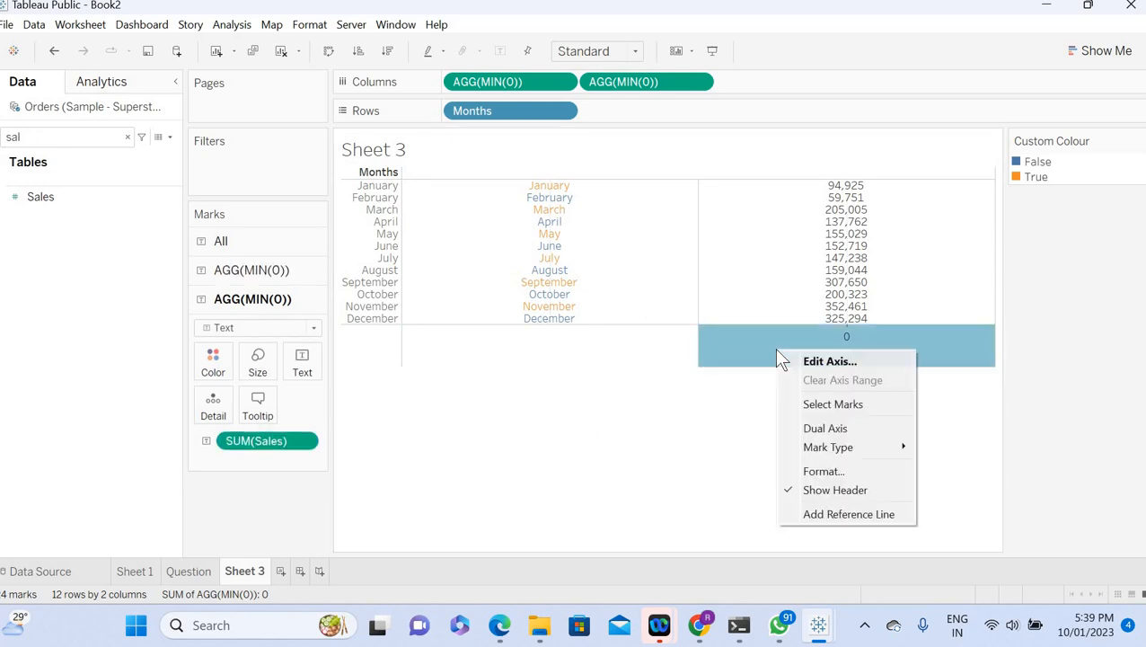
click(706, 460)
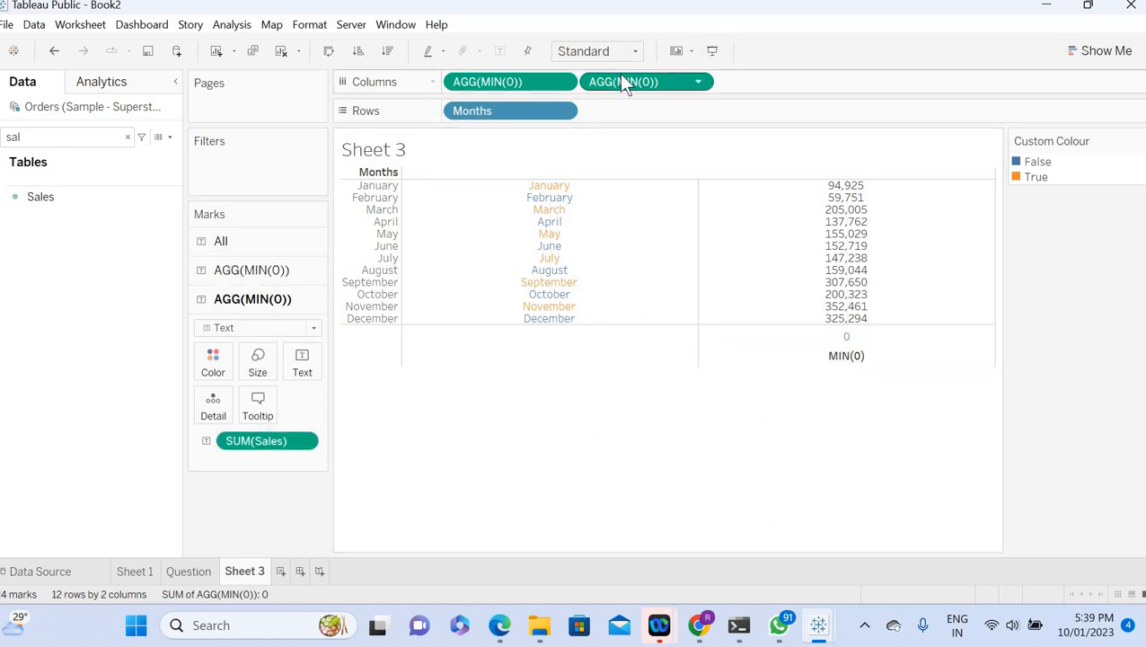
drag(619, 79, 788, 81)
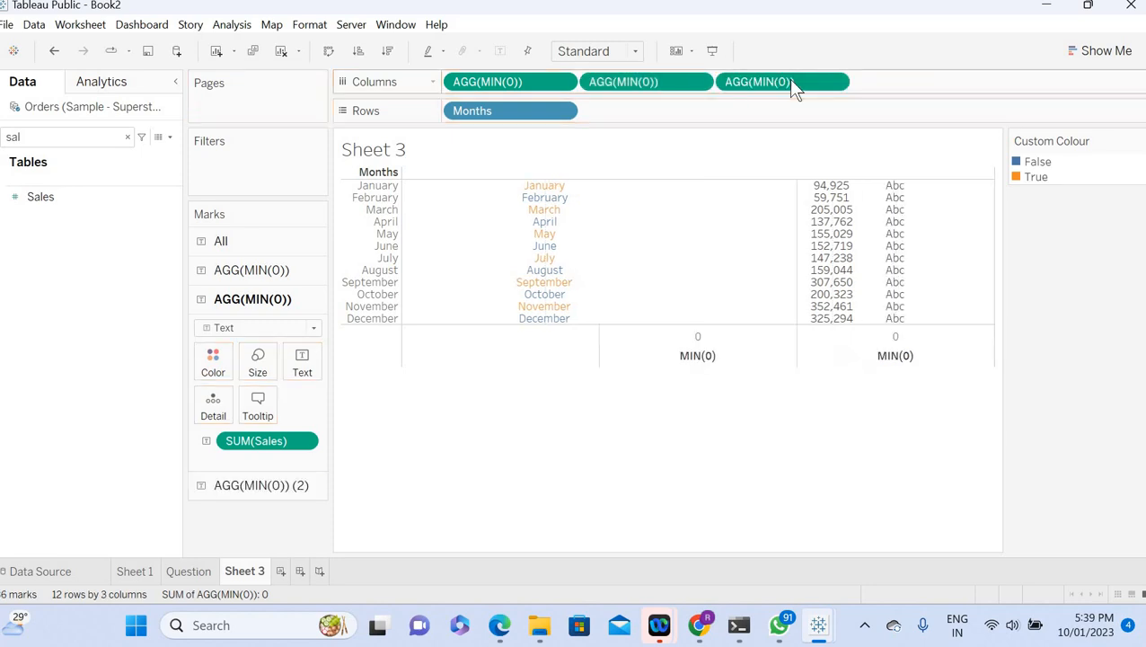
click(232, 485)
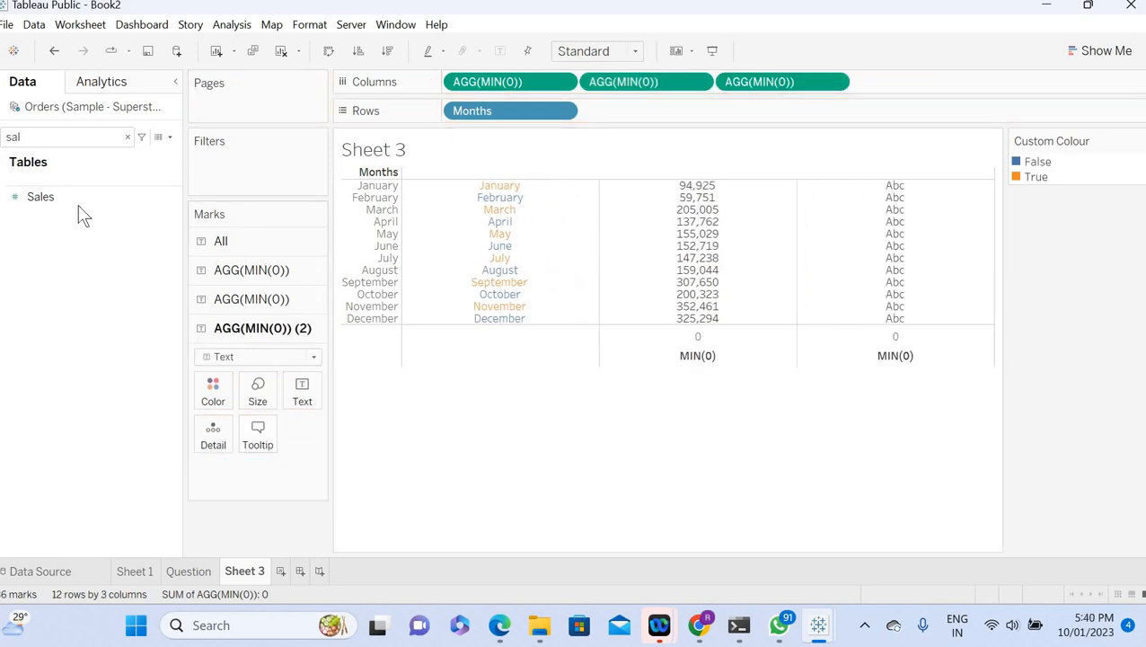
drag(39, 196, 304, 393)
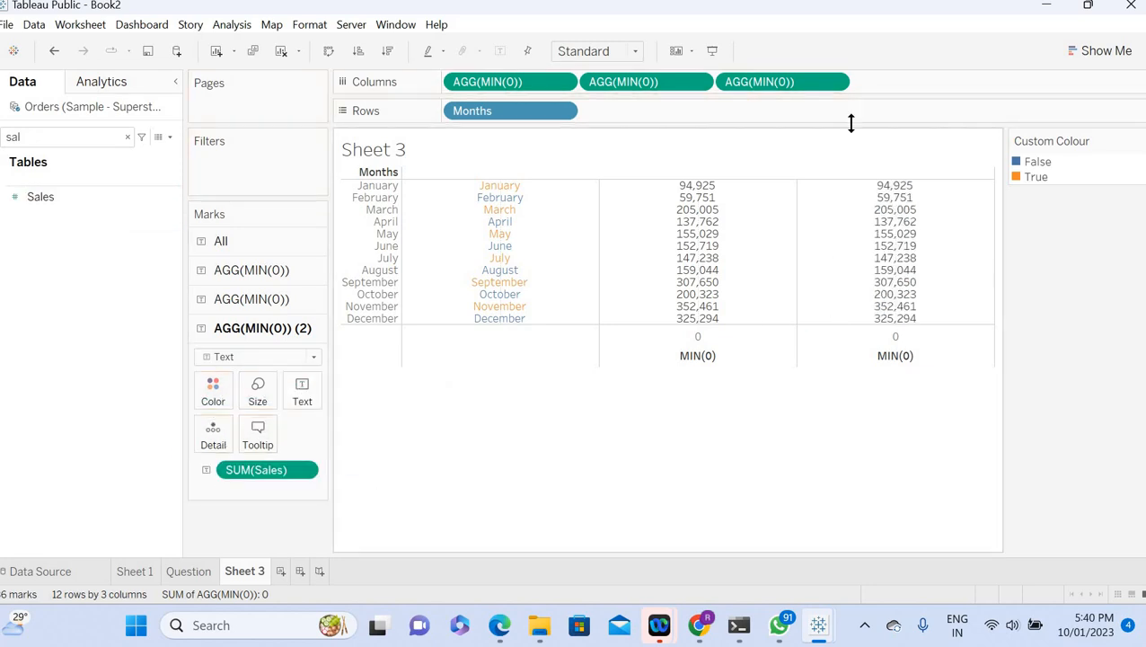
Step: Make the third MIN(0) a dual axis with the second one and synchronize the two axes
click(836, 84)
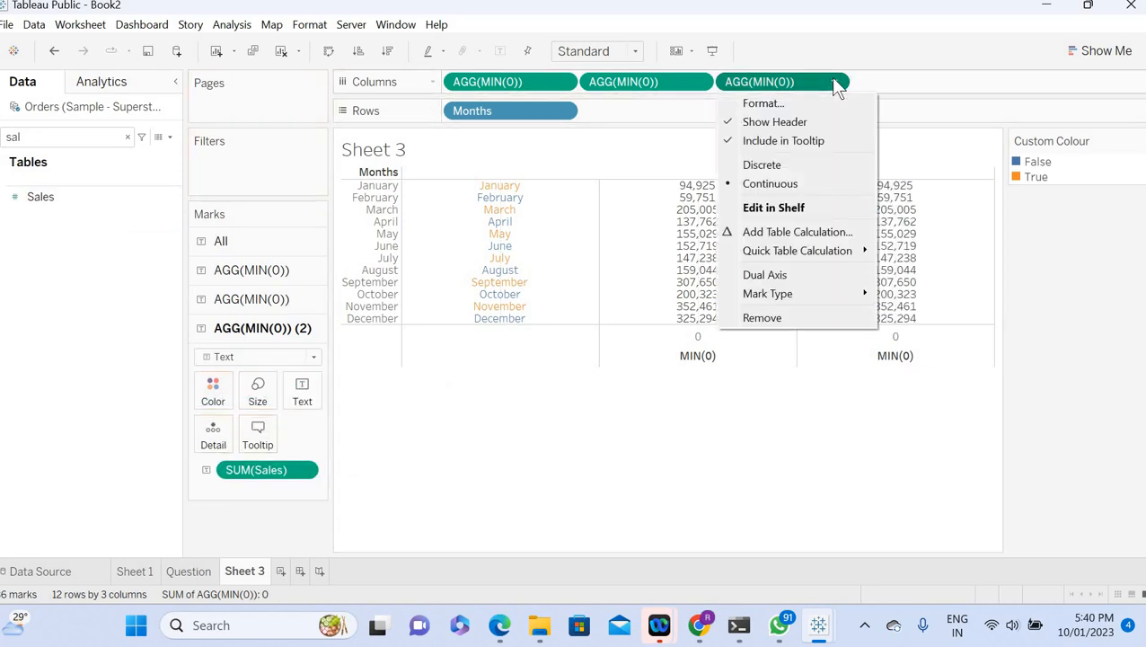
click(757, 274)
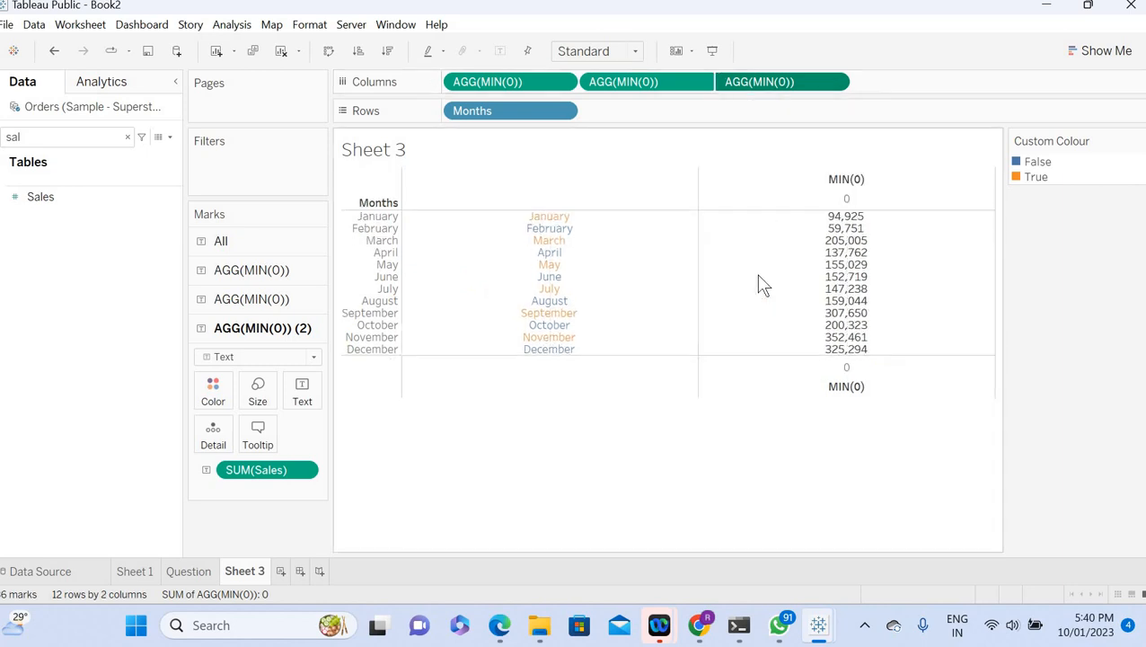
right_click(811, 374)
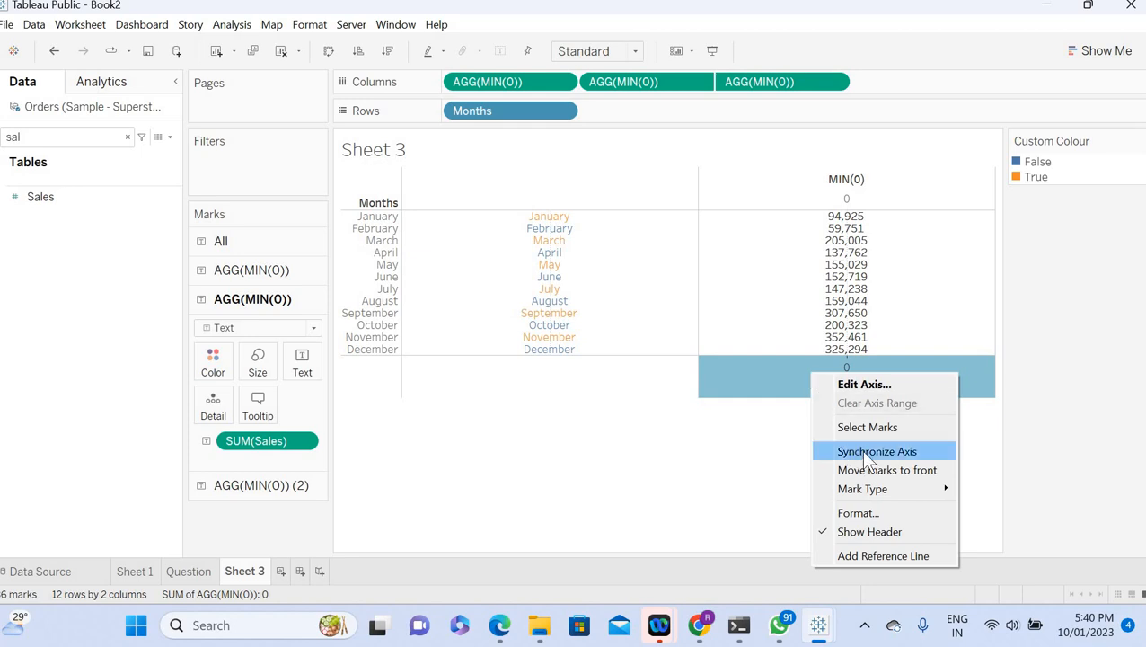
click(861, 451)
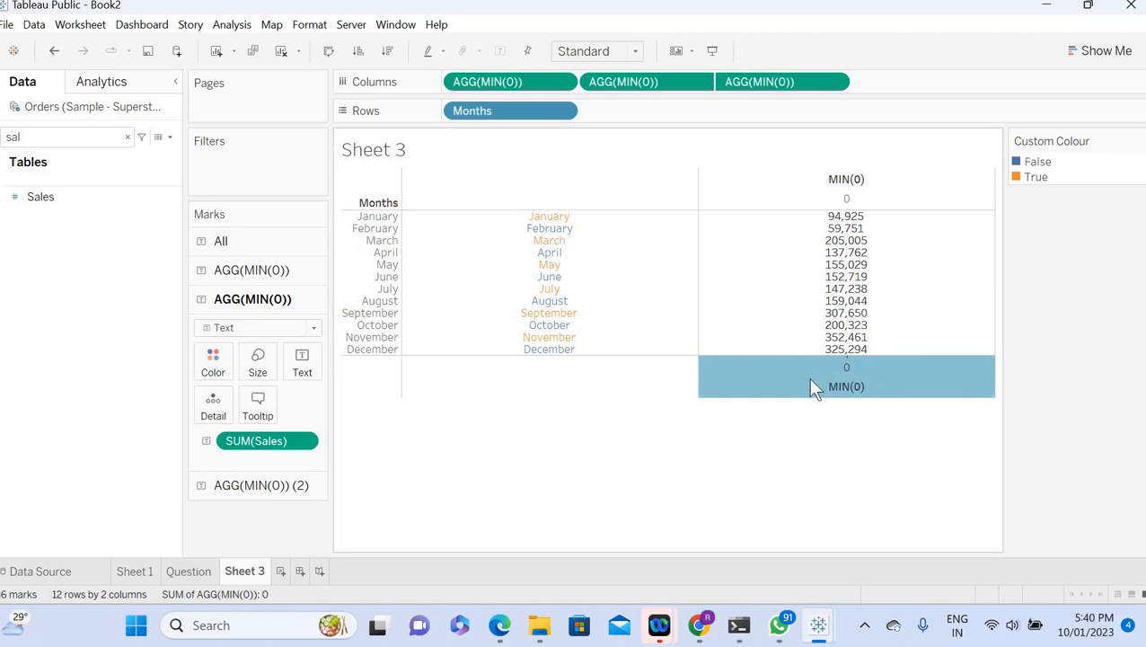
Step: On the lower MIN(0) axis of the sales column, exclude zero and clear the axis title
mouse_move(784, 391)
right_click(766, 374)
click(802, 385)
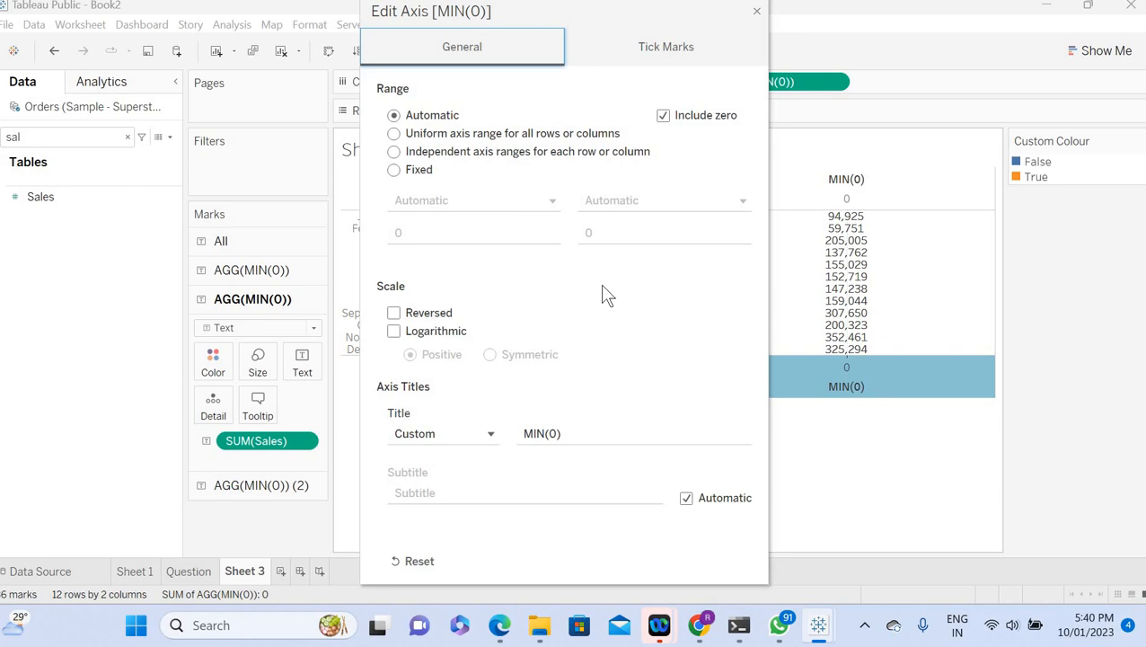
click(663, 115)
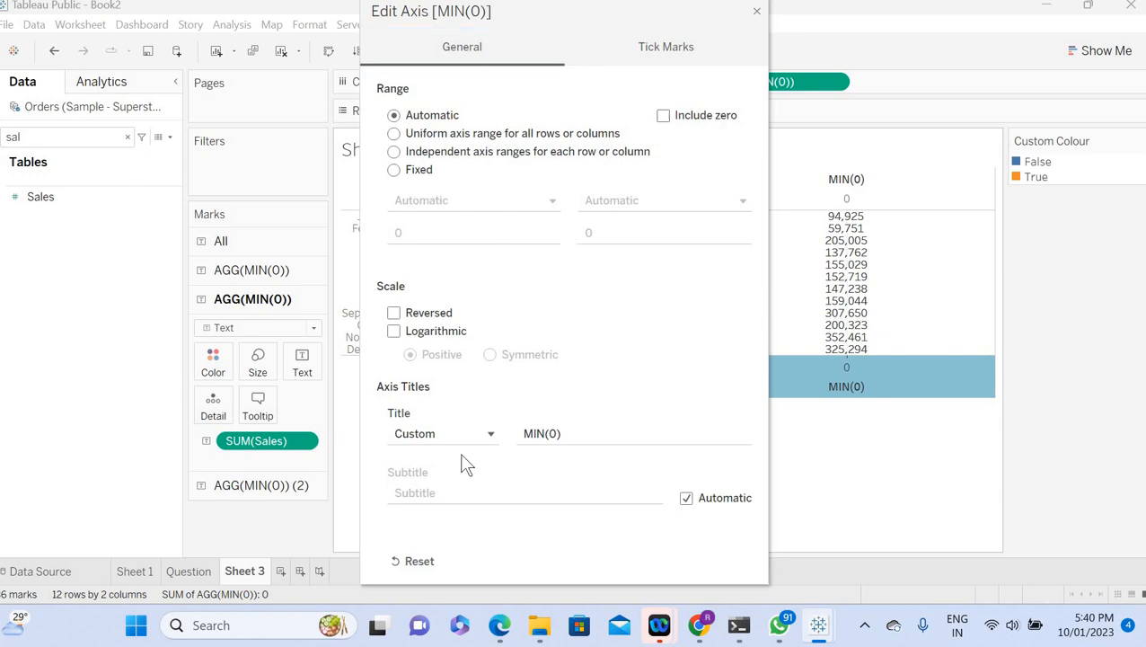
click(596, 432)
key(ctrl+a)
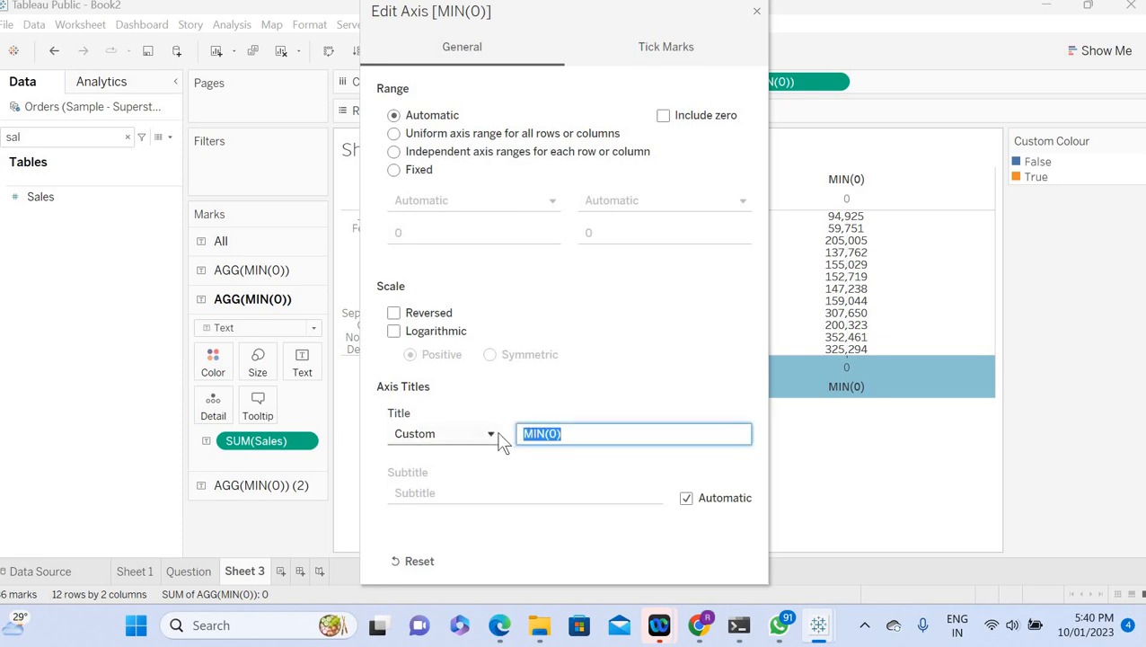
key(BackSpace)
Step: Set the major and minor tick marks of the sales column's lower axis to None and close its settings
click(664, 48)
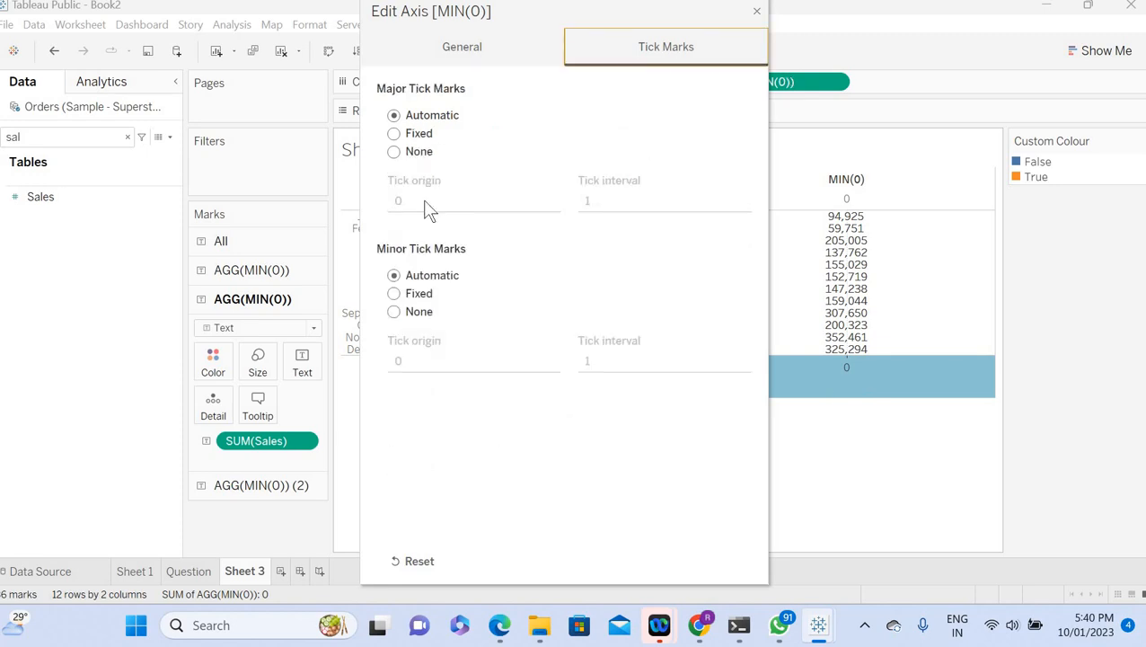
click(392, 153)
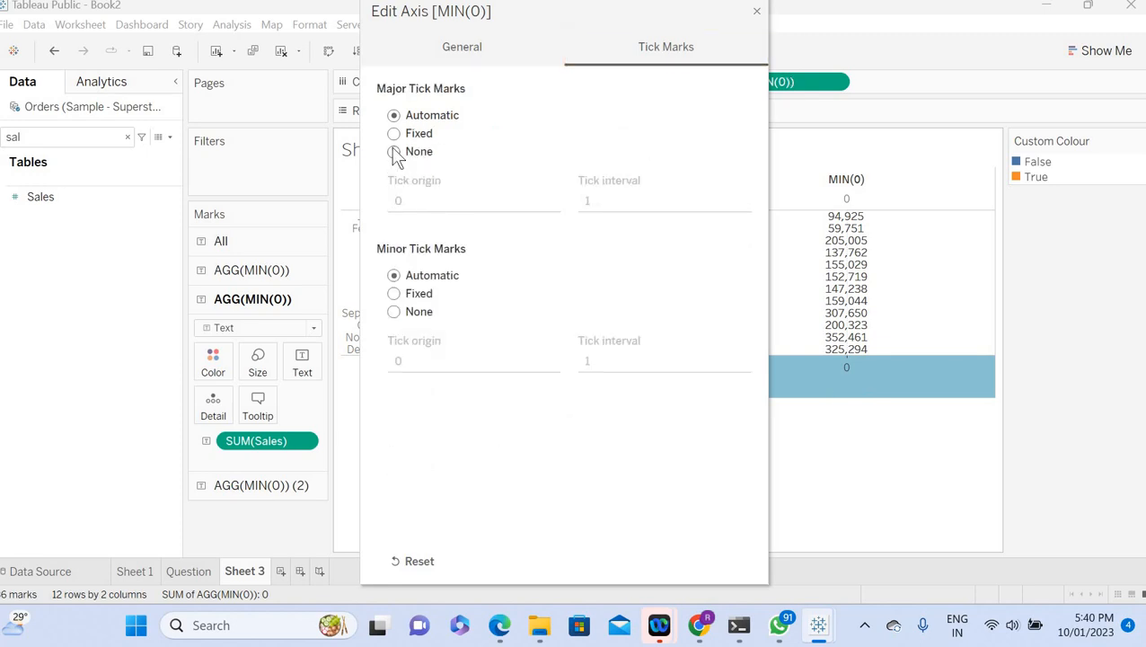
click(395, 313)
click(756, 13)
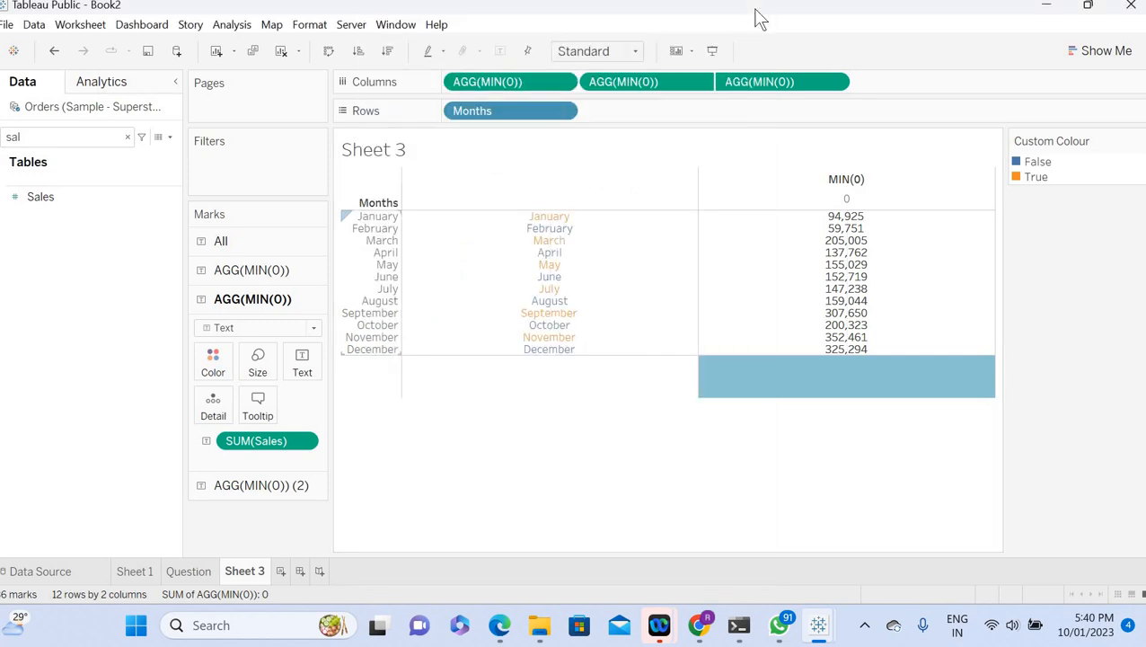
click(793, 379)
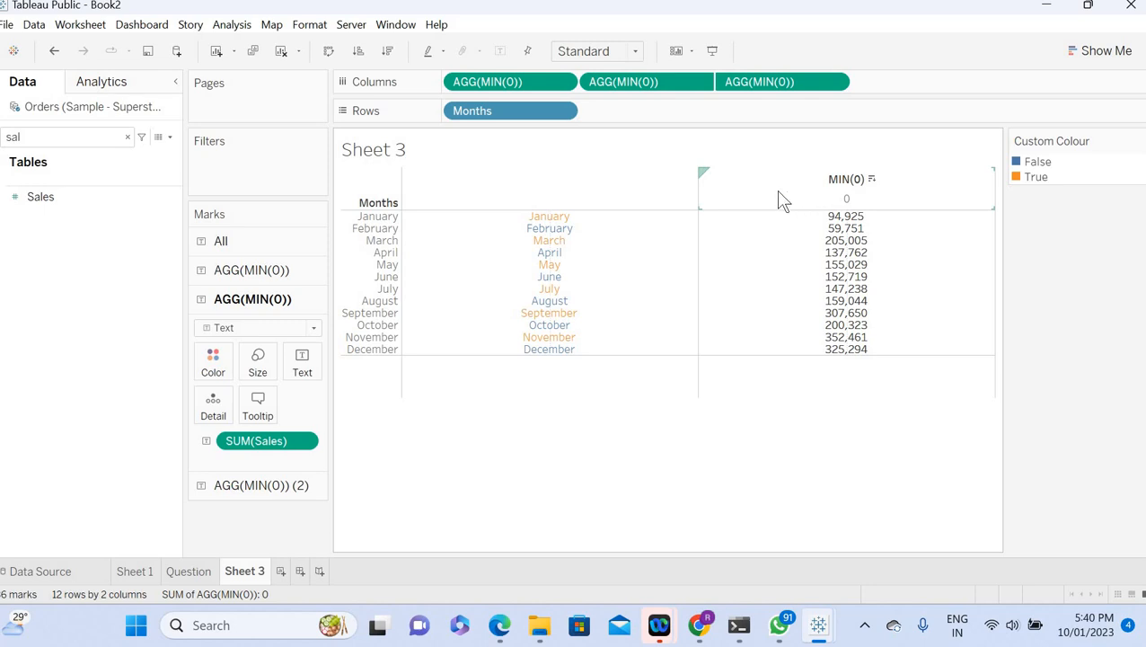
Step: Set the title of the sales column's upper MIN(0) axis to "Sales"
right_click(775, 190)
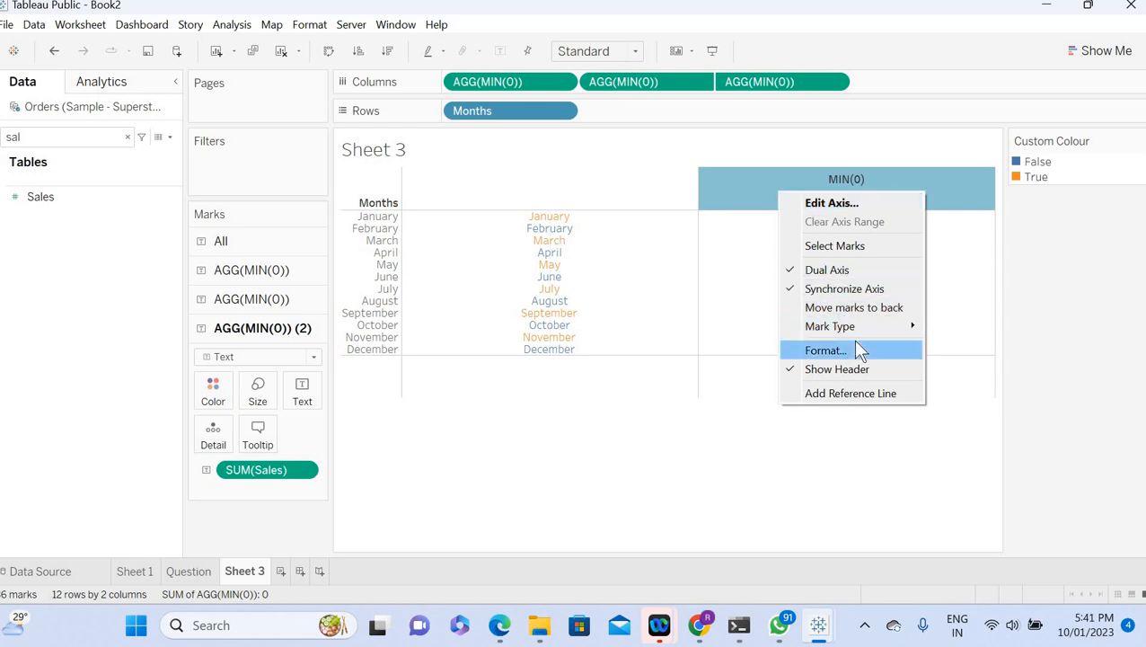
click(843, 203)
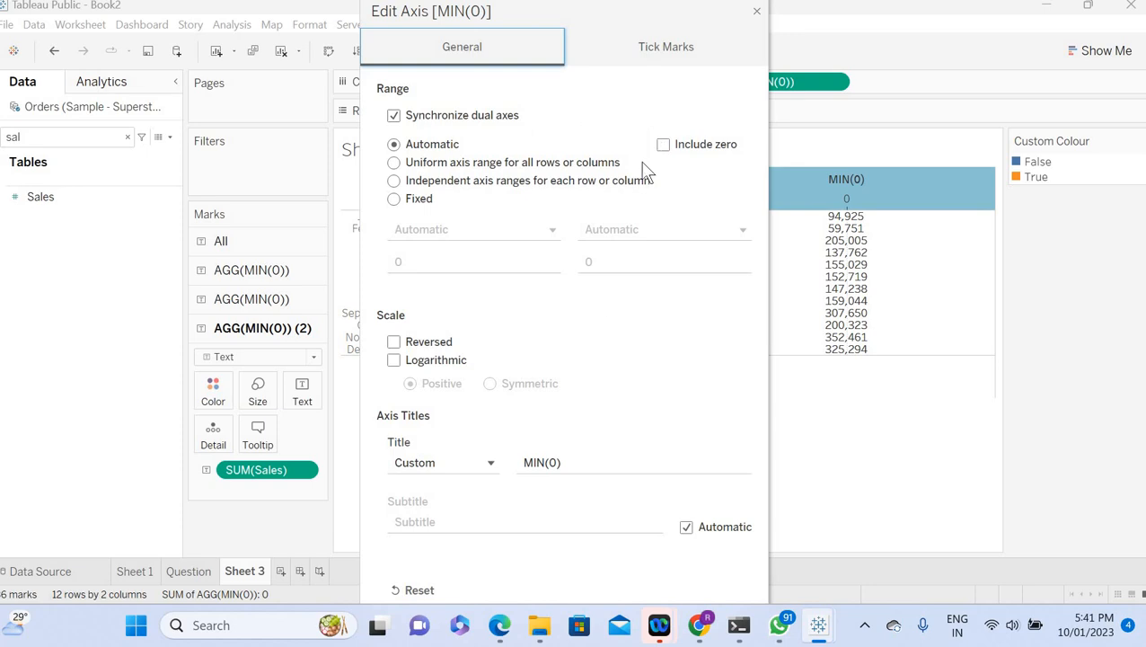
click(566, 462)
double_click(557, 463)
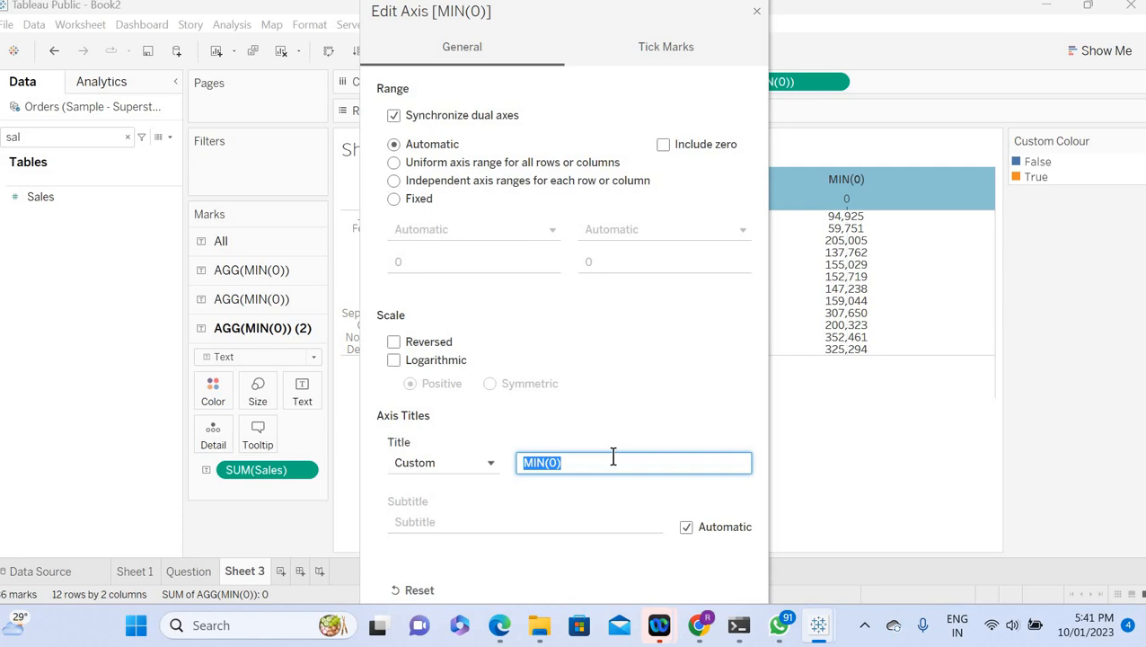
text(Sales)
Step: Set the upper Sales axis's major and minor tick marks to None and close its settings
click(662, 61)
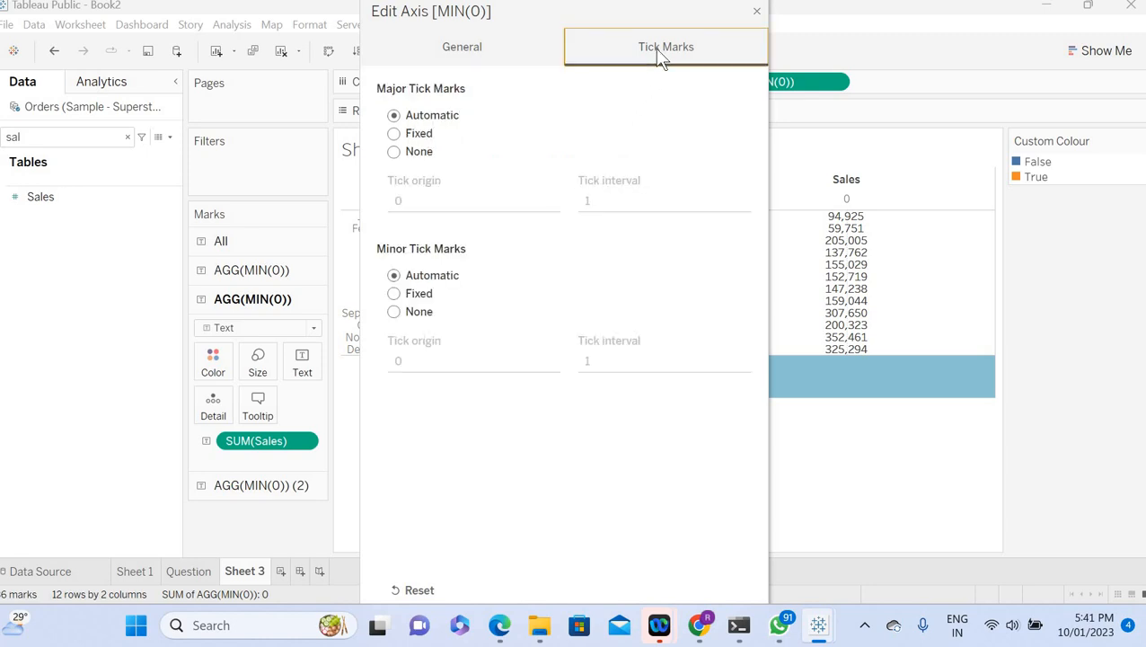
click(394, 153)
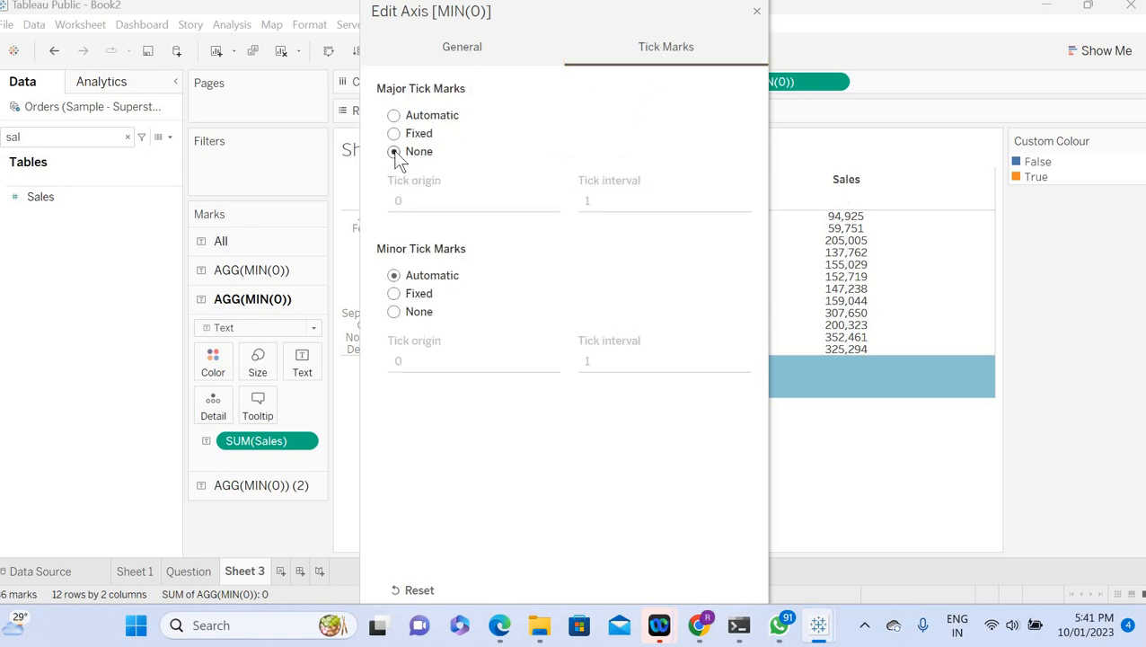
click(394, 312)
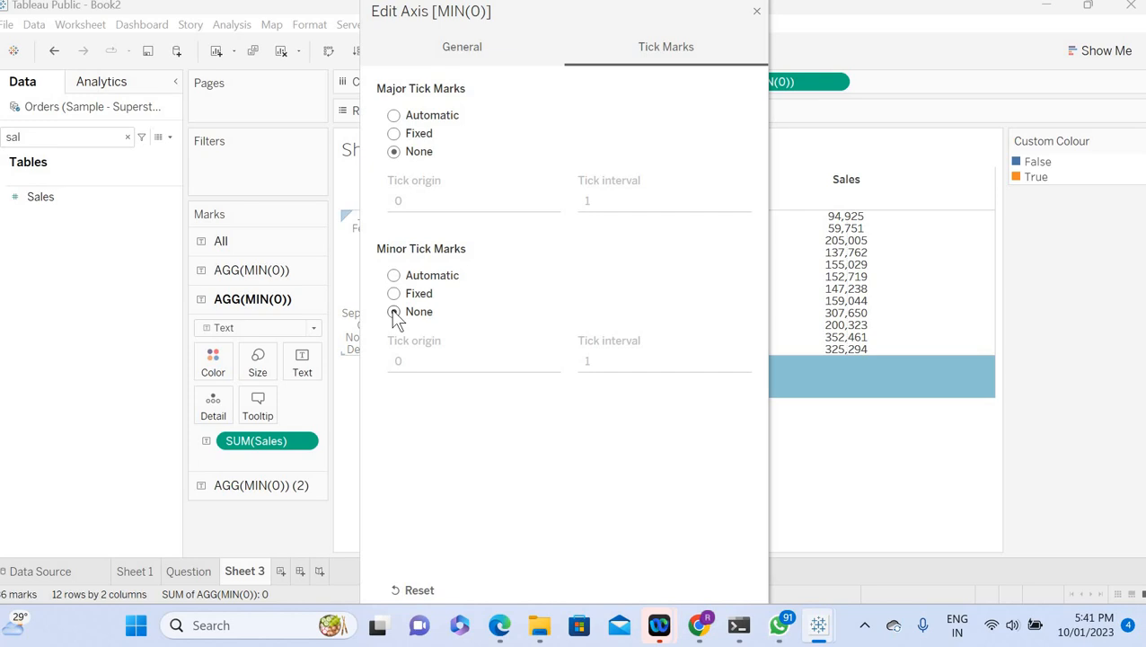
click(455, 55)
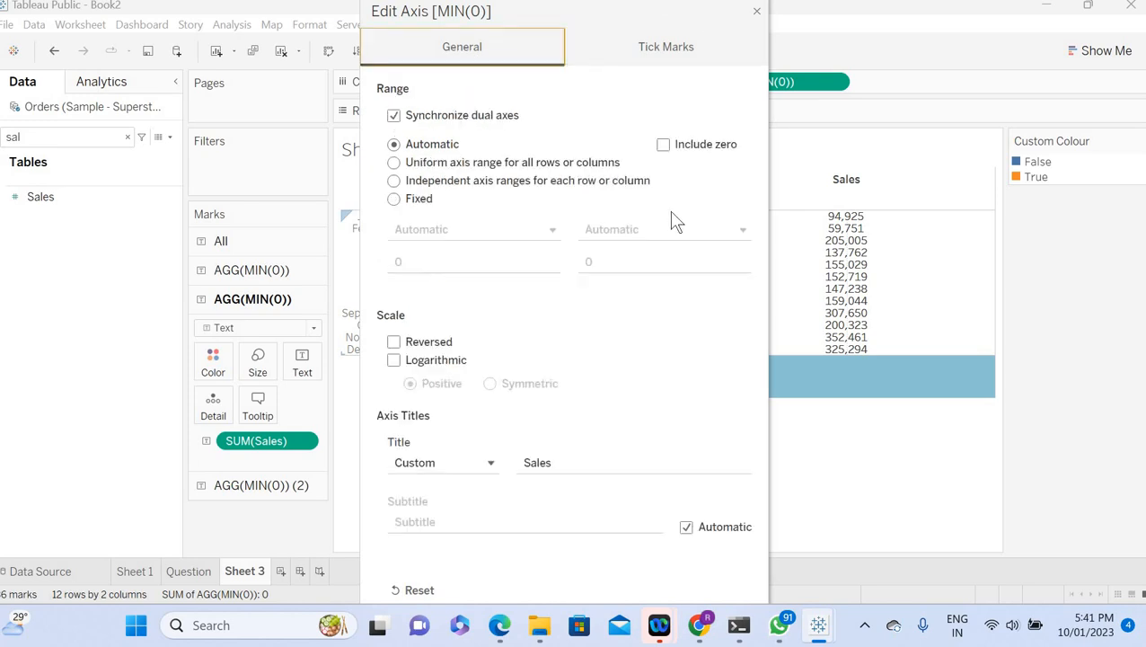
click(756, 13)
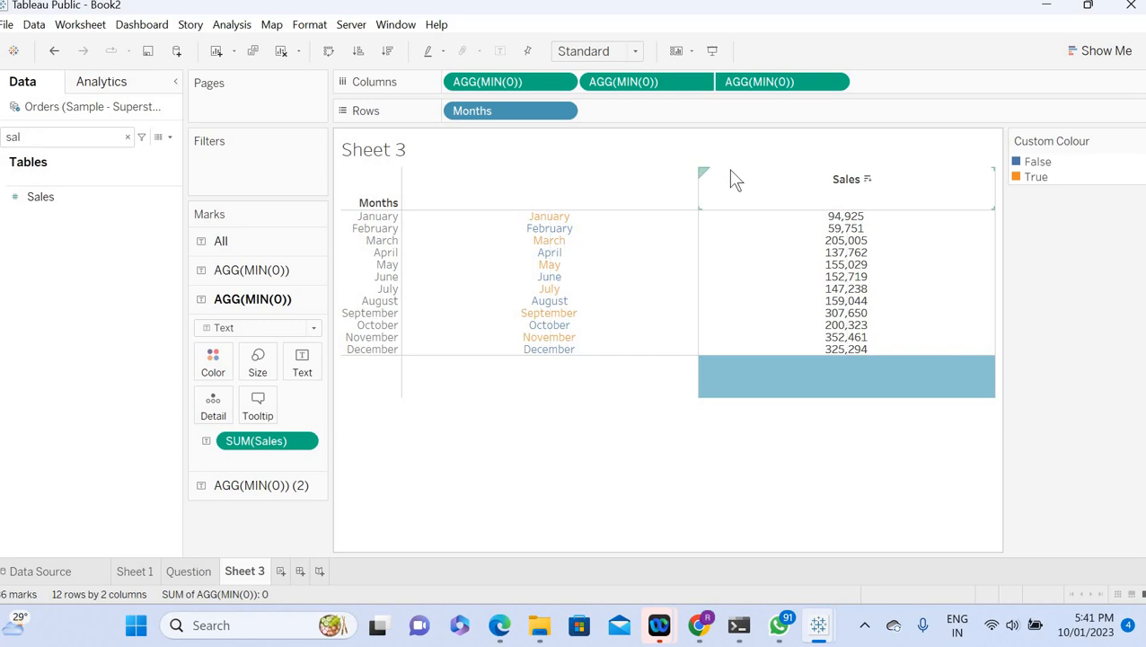
Step: Reduce the height of the Sales header row and hide the header of the Months field on Rows
drag(765, 210, 766, 196)
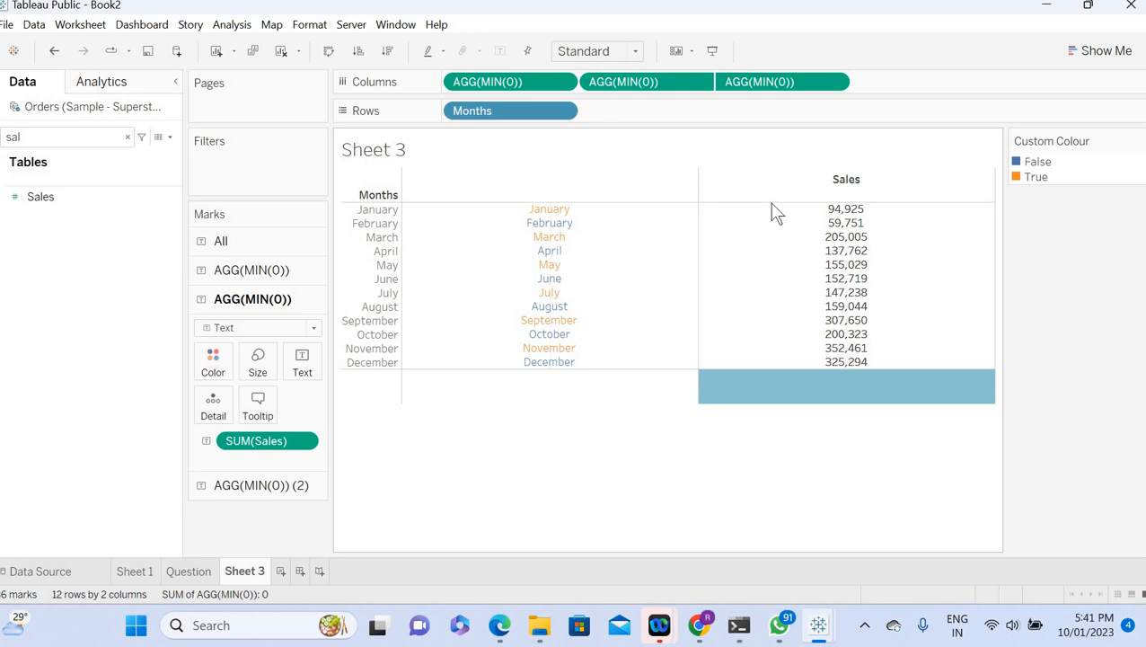
drag(769, 201, 768, 190)
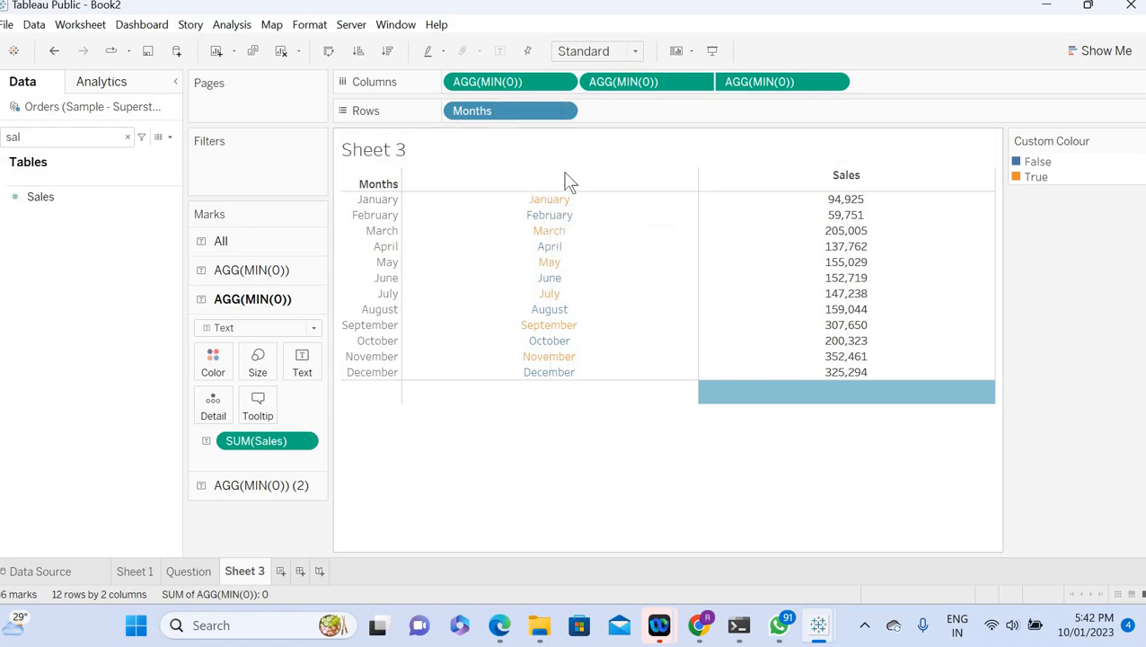
click(563, 111)
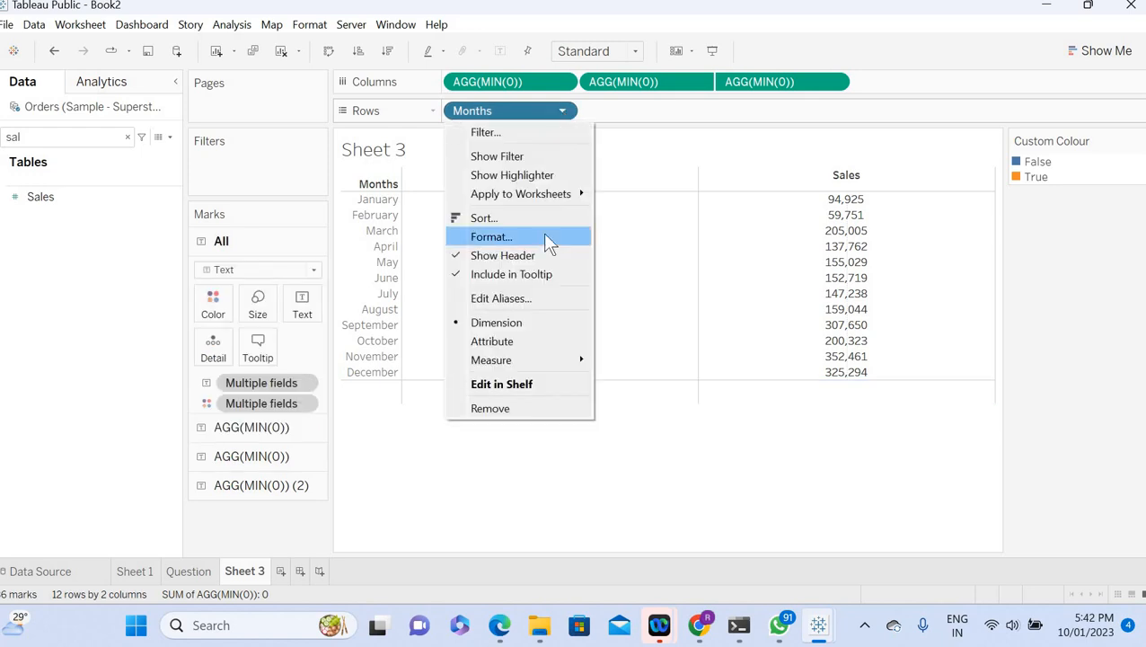
click(516, 255)
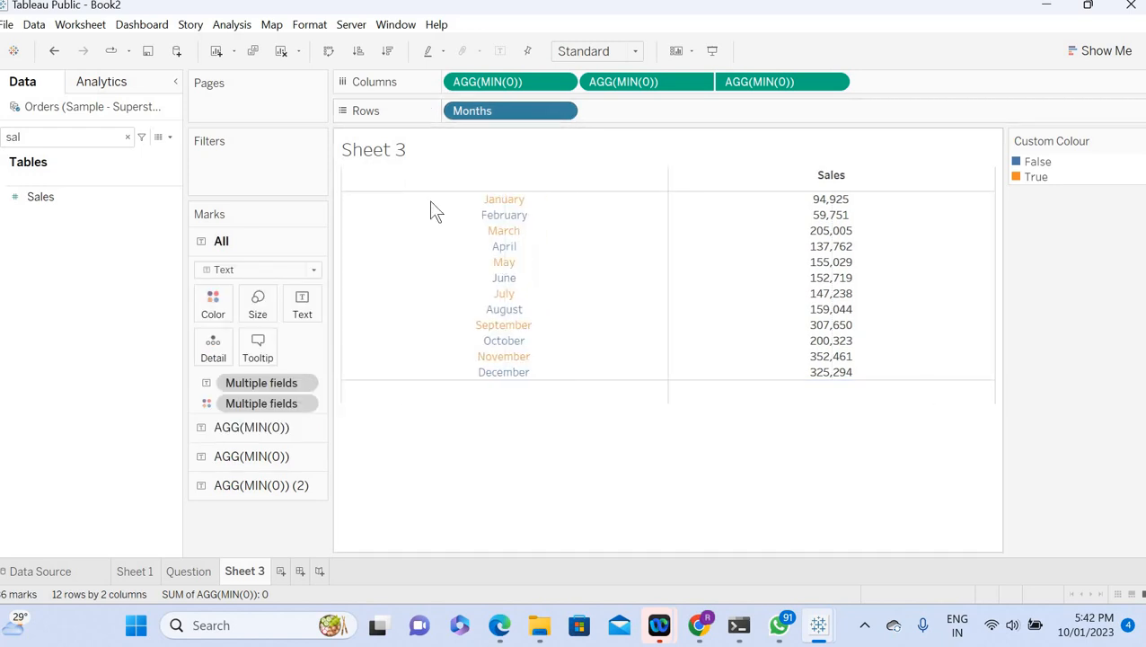